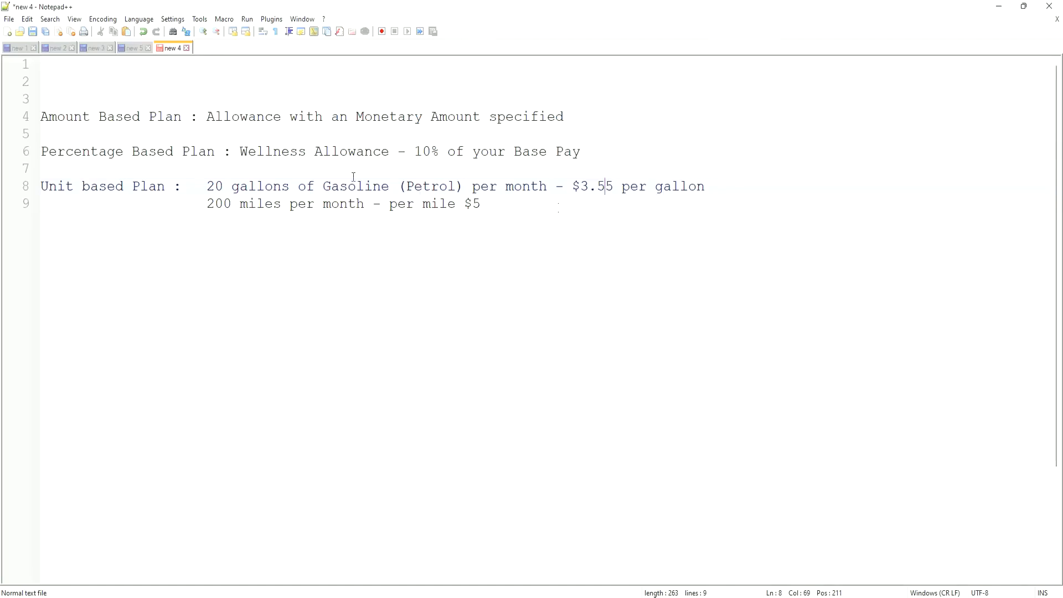
Highlight 'Unit based Plan' on line 8 of the Notepad++ notes and return to Workday's Create Allowance Plan dialog.
drag(165, 186, 40, 186)
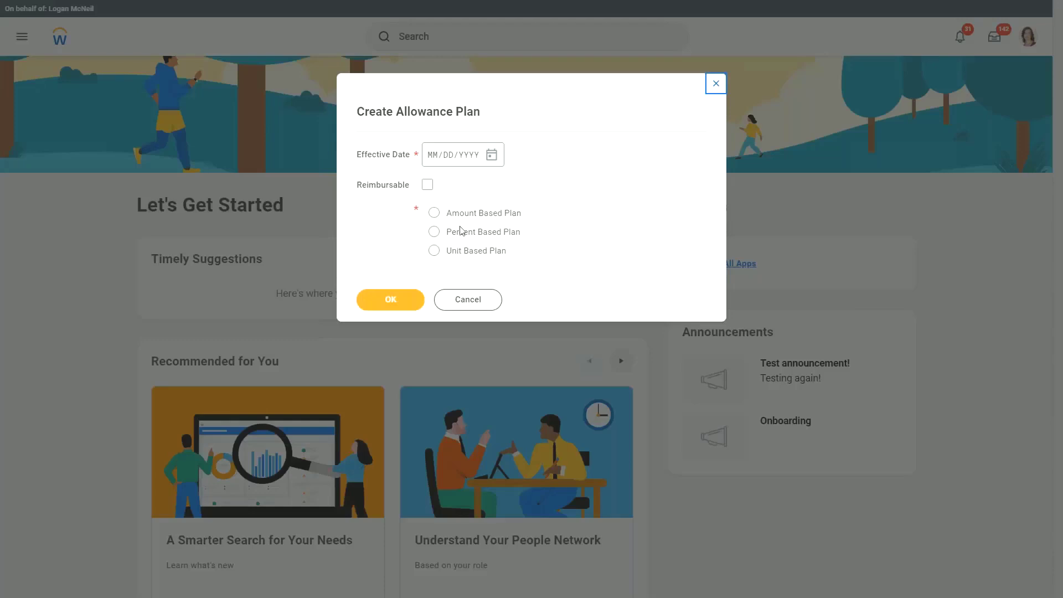
click(434, 213)
Start an Amount Based Plan with Effective Date 03/24/2022 and bring up the full form.
click(389, 299)
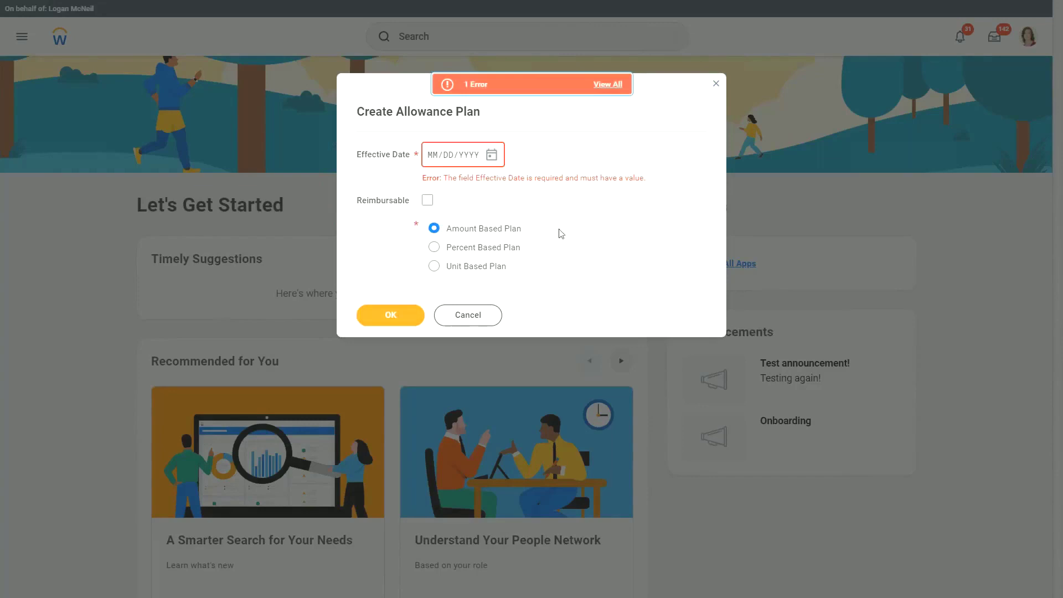
click(492, 155)
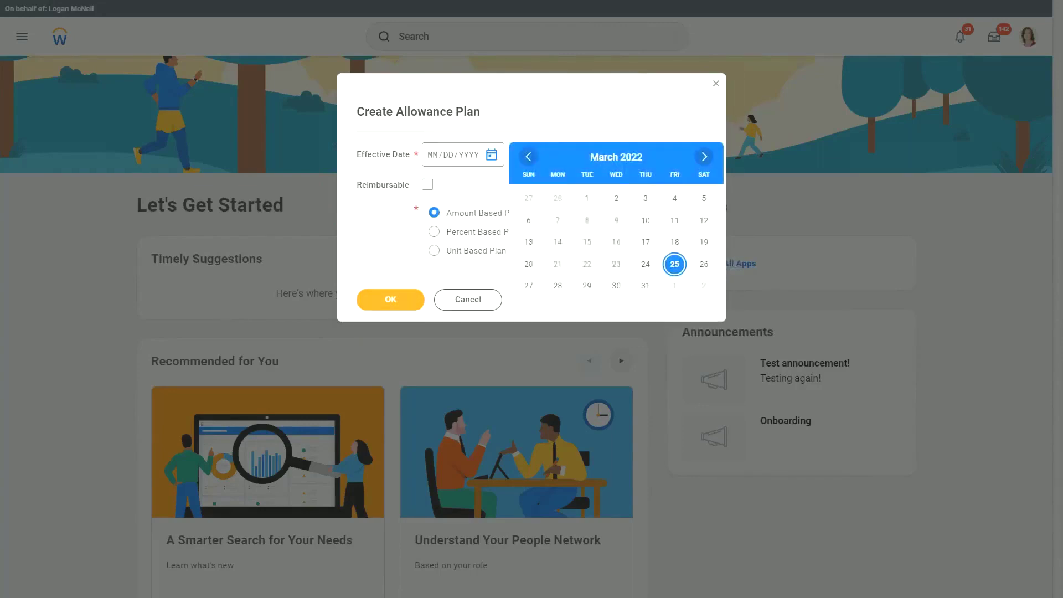
click(645, 264)
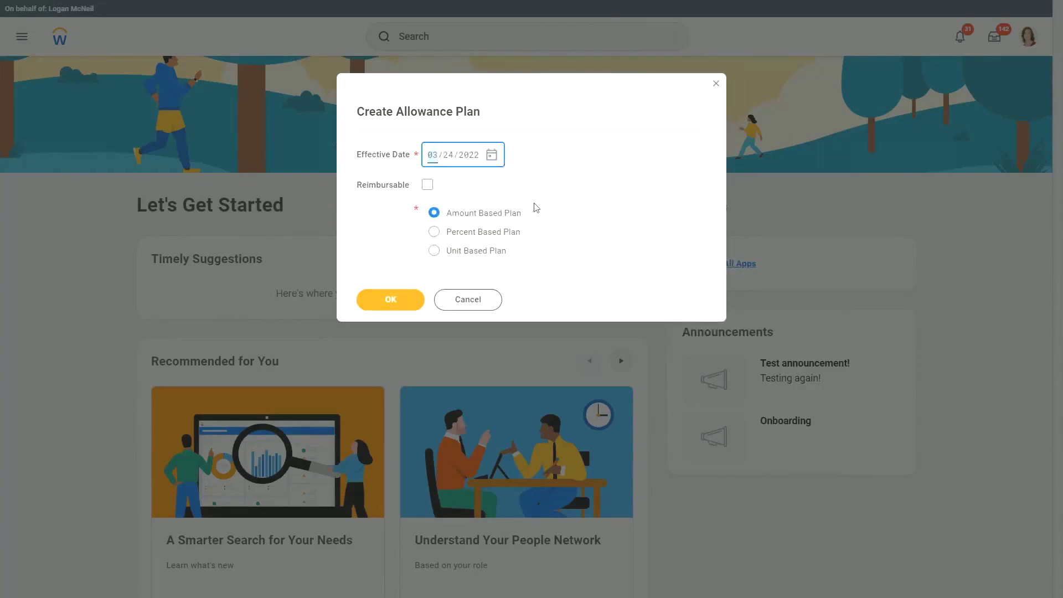
click(394, 297)
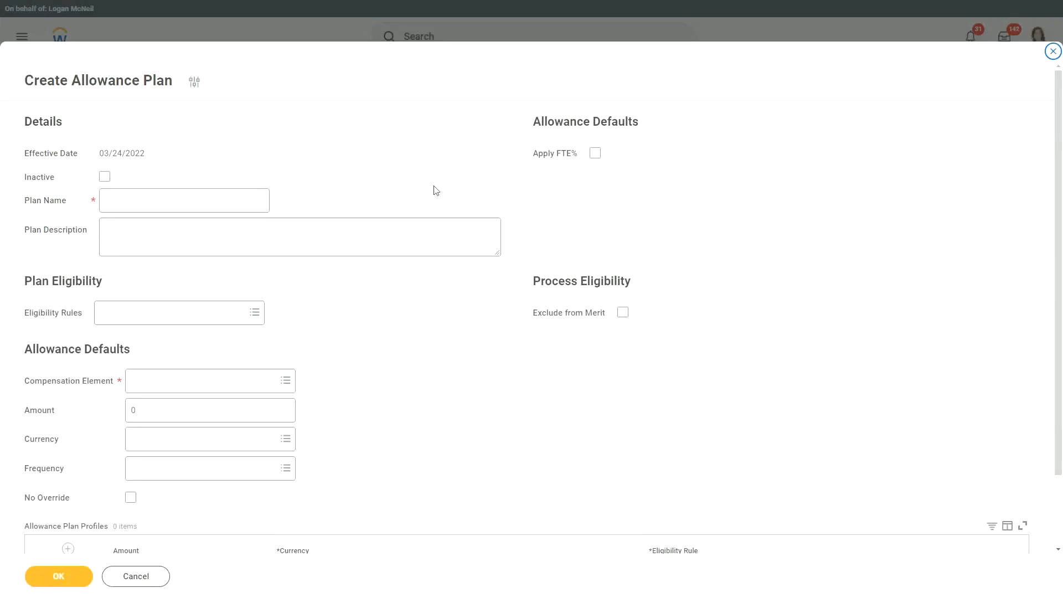
Enter 'WW_Car Allowance' in the Plan Name field.
click(167, 200)
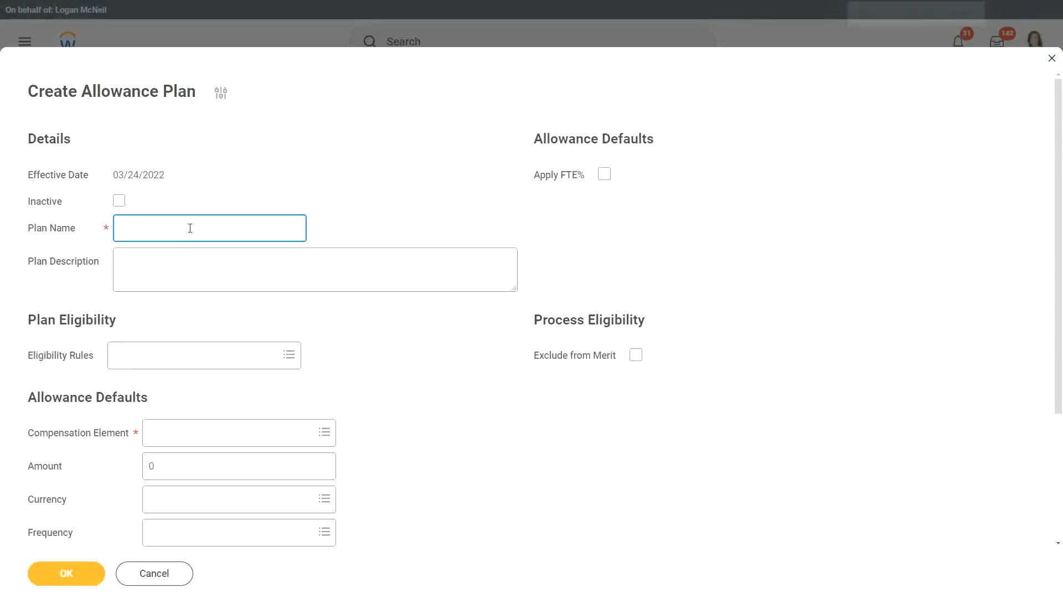
text(WW)
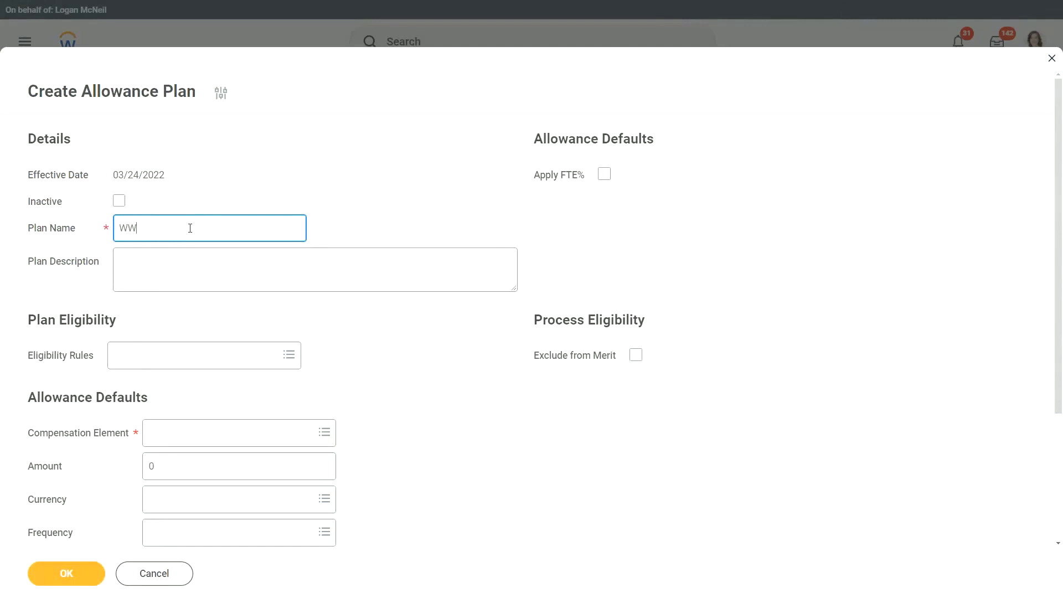
text(_Car Allowance)
scroll(357, 208, down, 1)
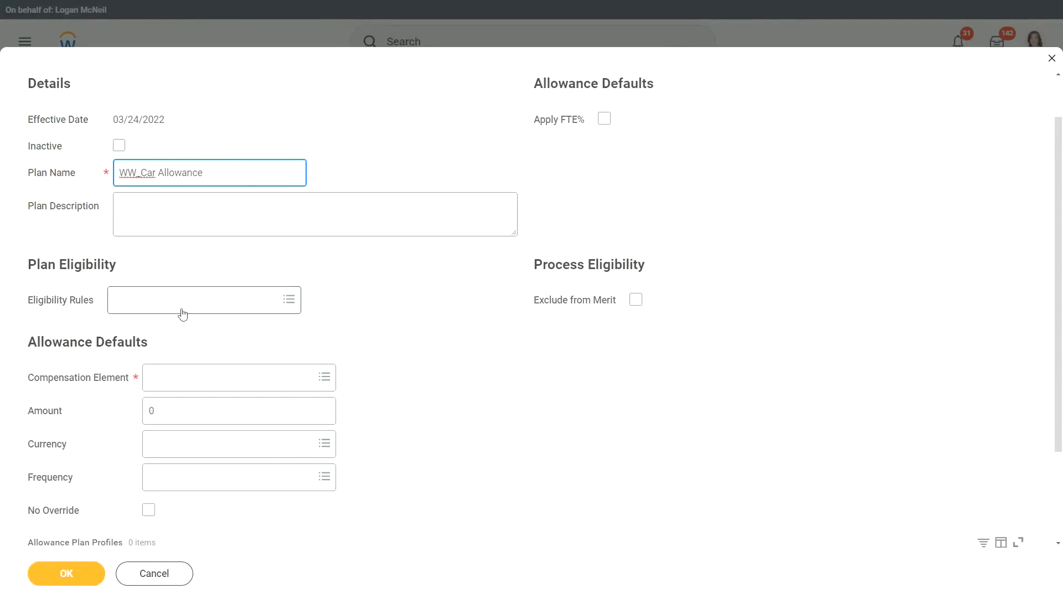
key(ctrl+a)
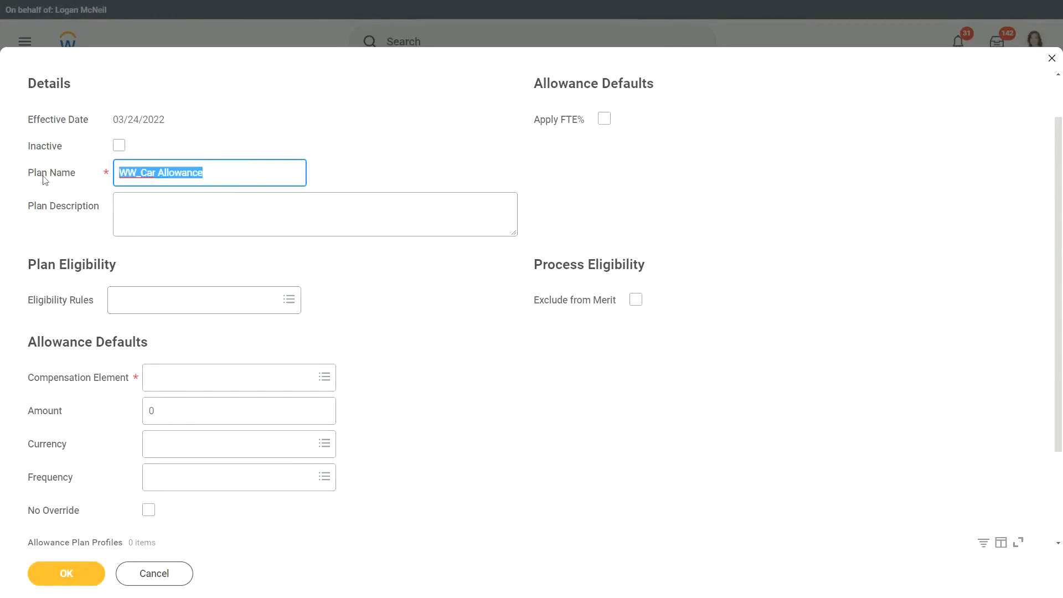
click(265, 178)
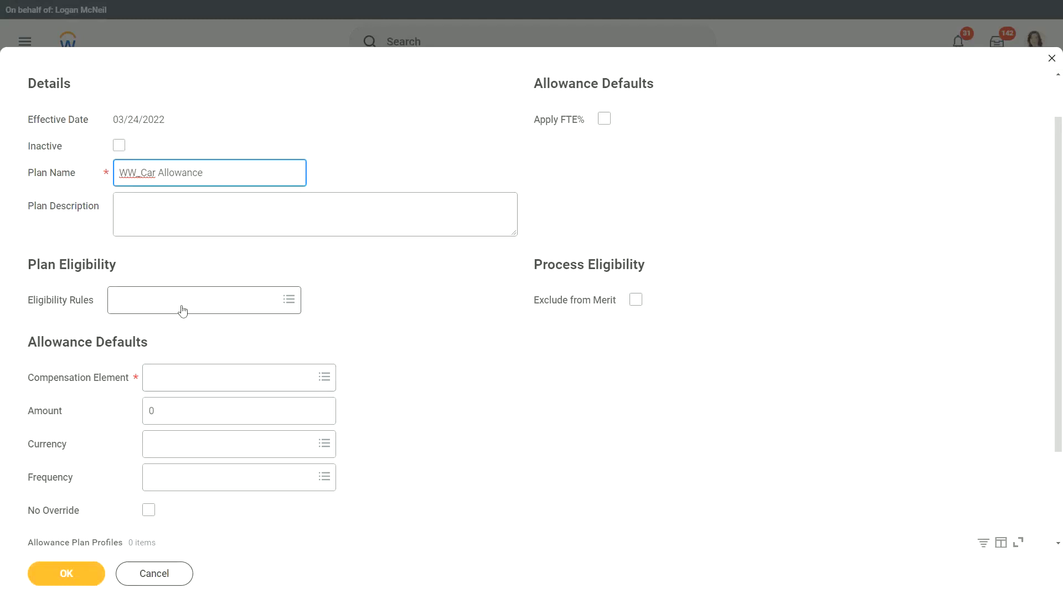
Choose Car Allowance as the compensation element, leave Amount at 0, and list the Frequency choices.
click(183, 378)
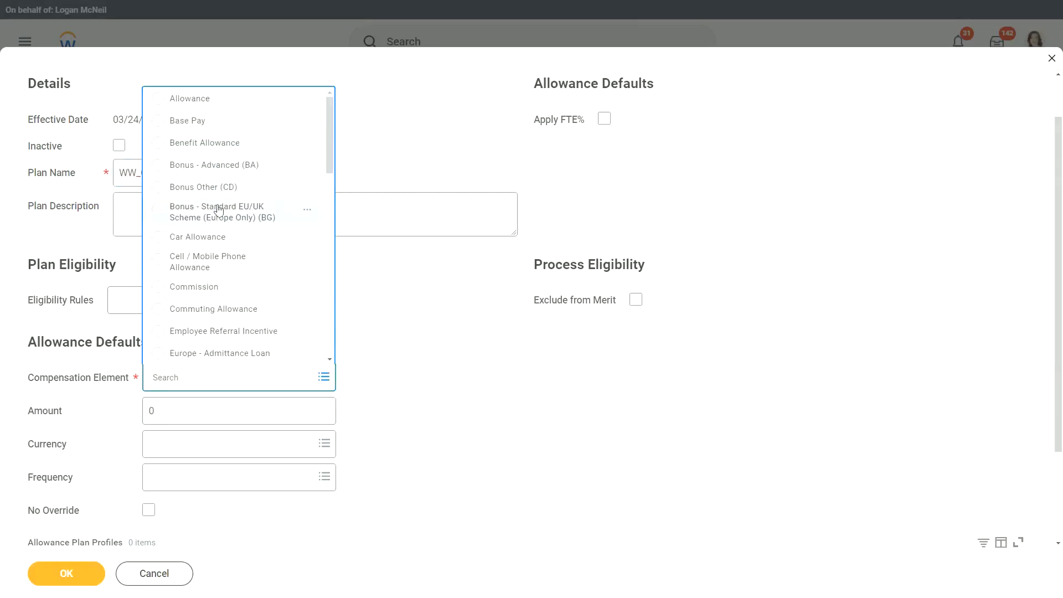
click(216, 242)
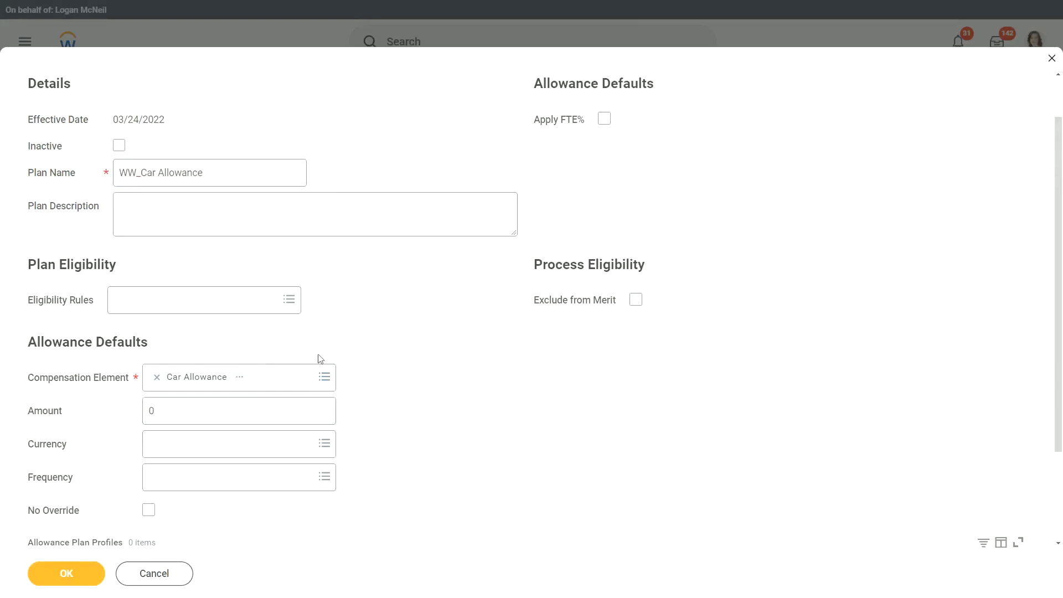
scroll(267, 380, down, 2)
click(168, 299)
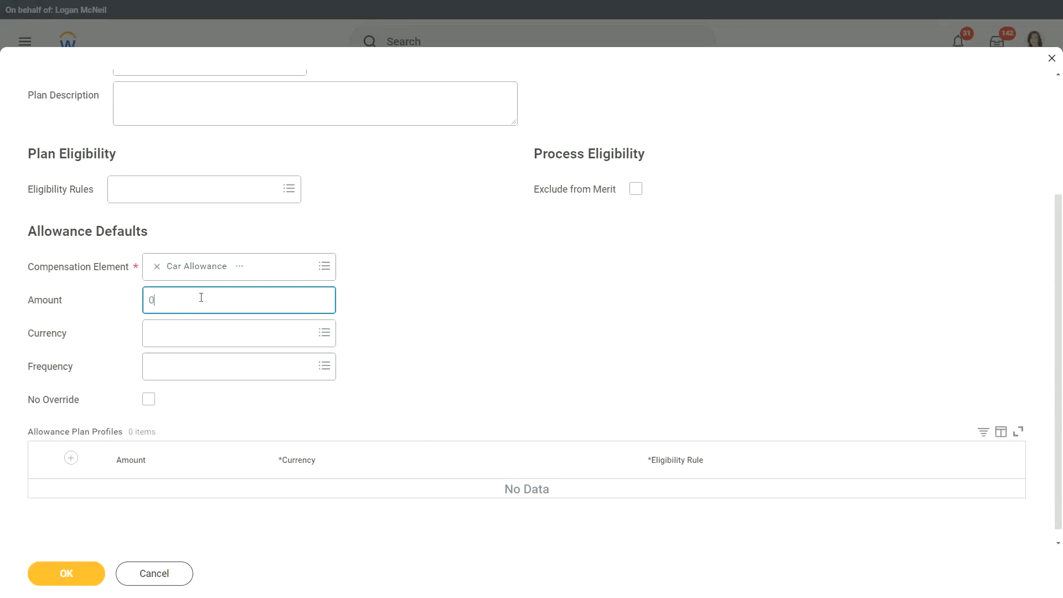
drag(33, 303, 98, 304)
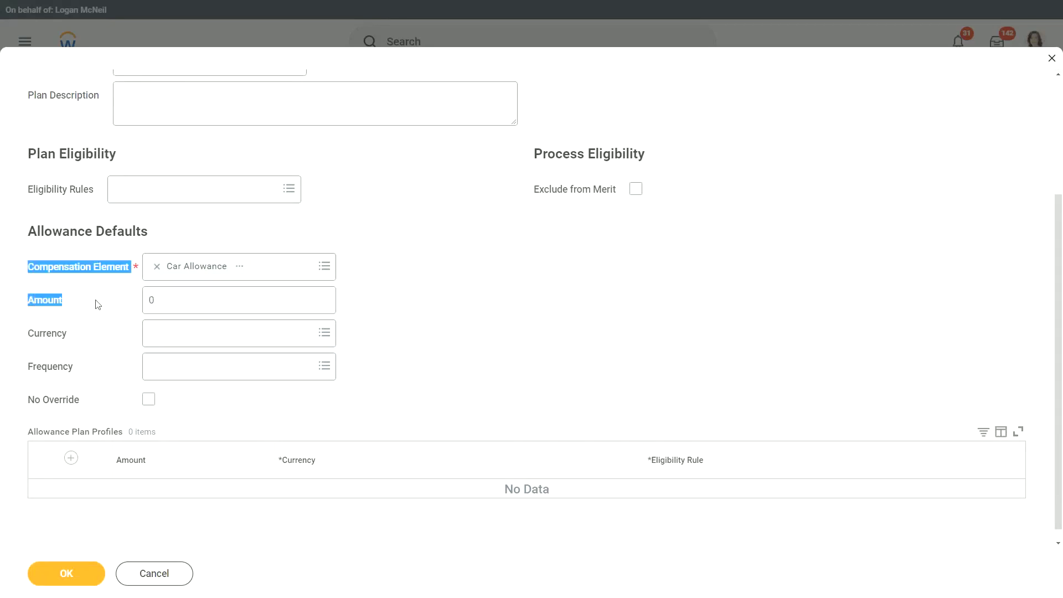
click(98, 304)
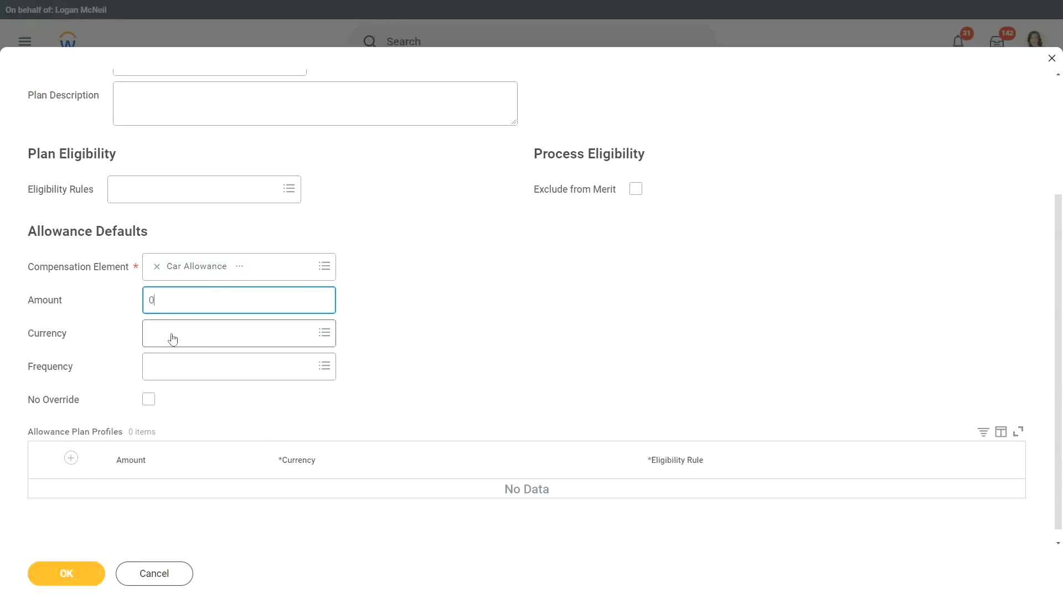
click(184, 369)
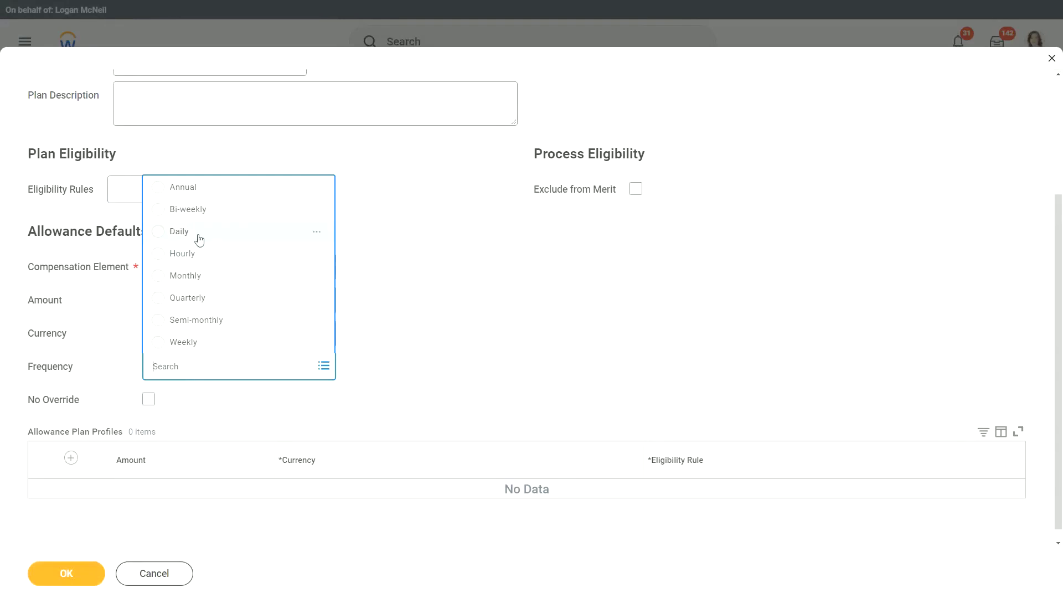
Set the frequency to Annual and remove the existing allowance profile row.
click(191, 188)
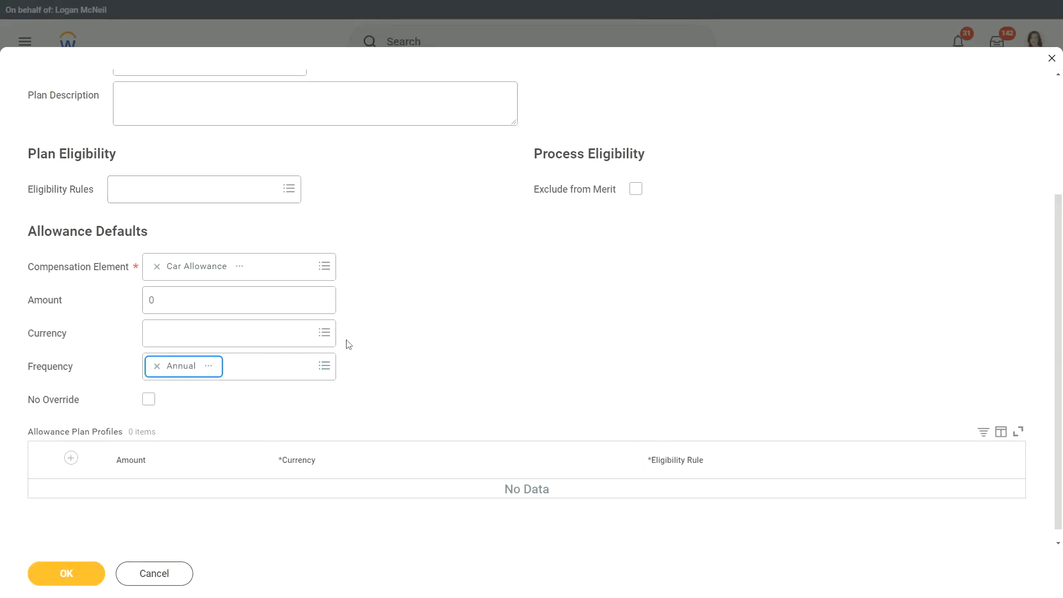
scroll(346, 344, down, 1)
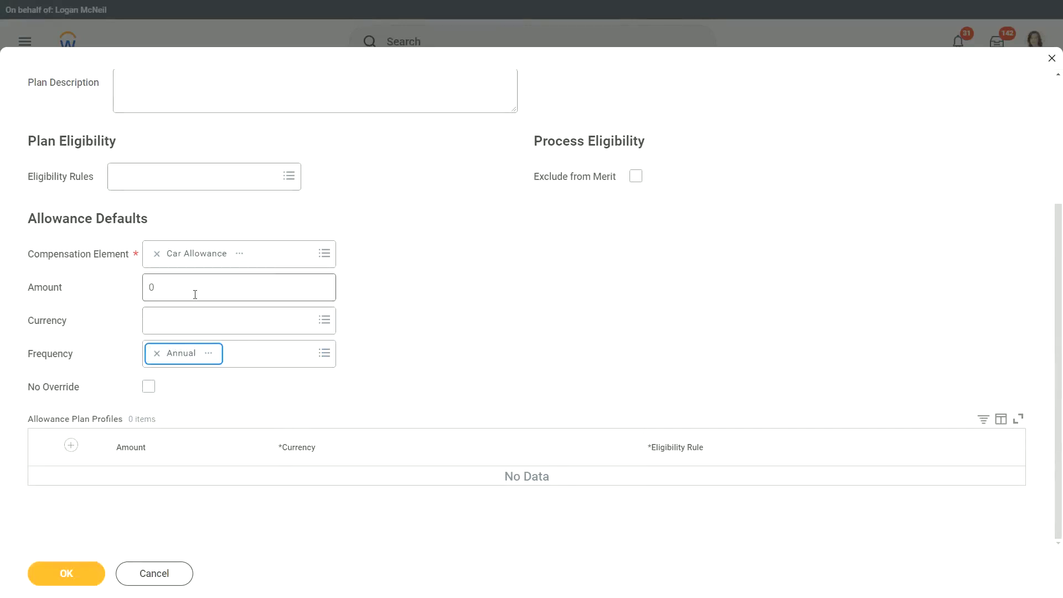
click(71, 446)
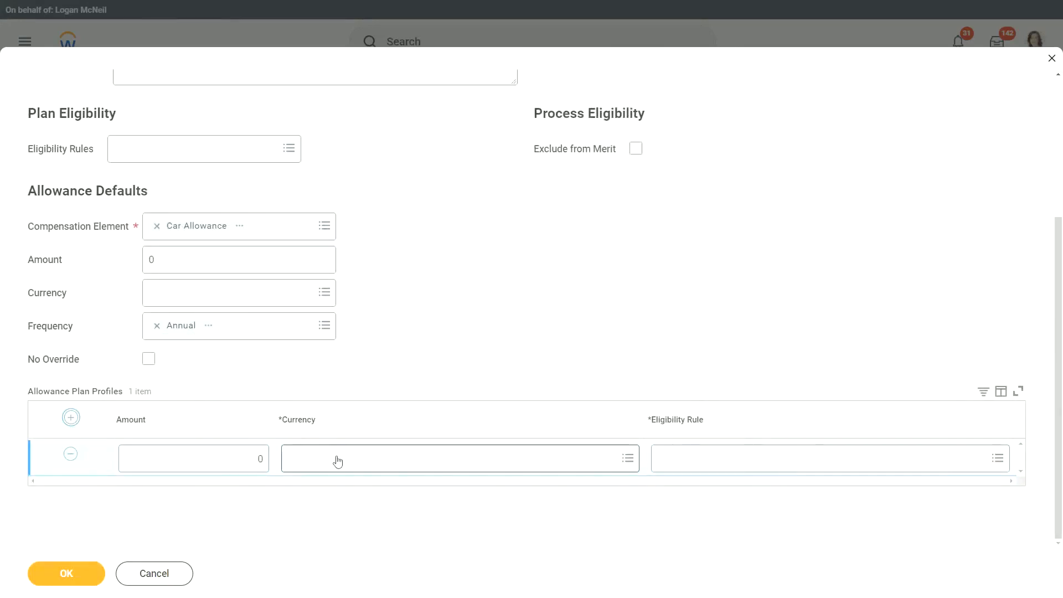
click(70, 454)
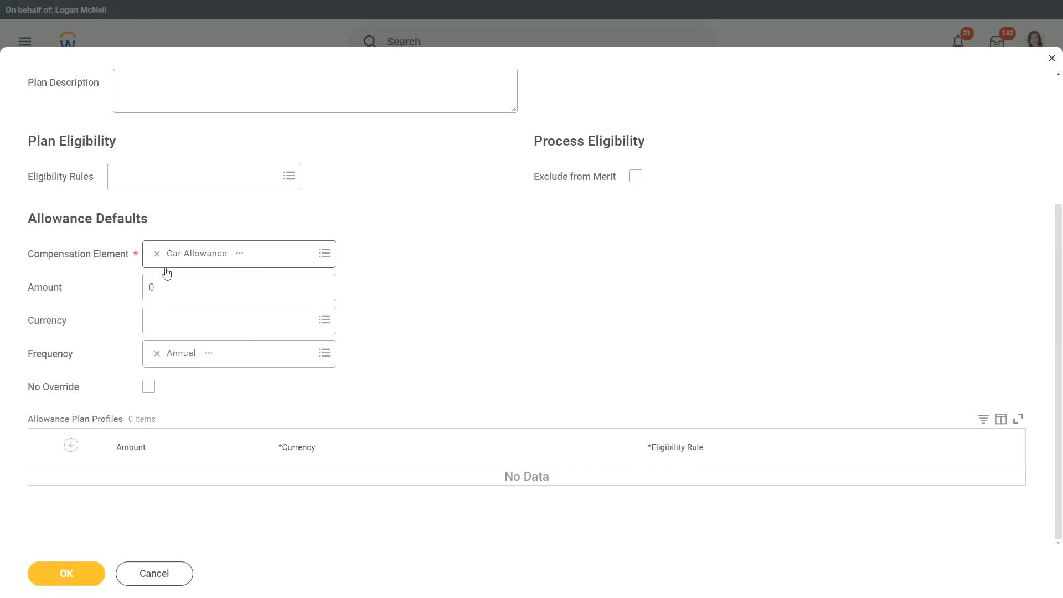
Set the default allowance amount to 1,200.00 with currency USD.
click(167, 283)
text(1)
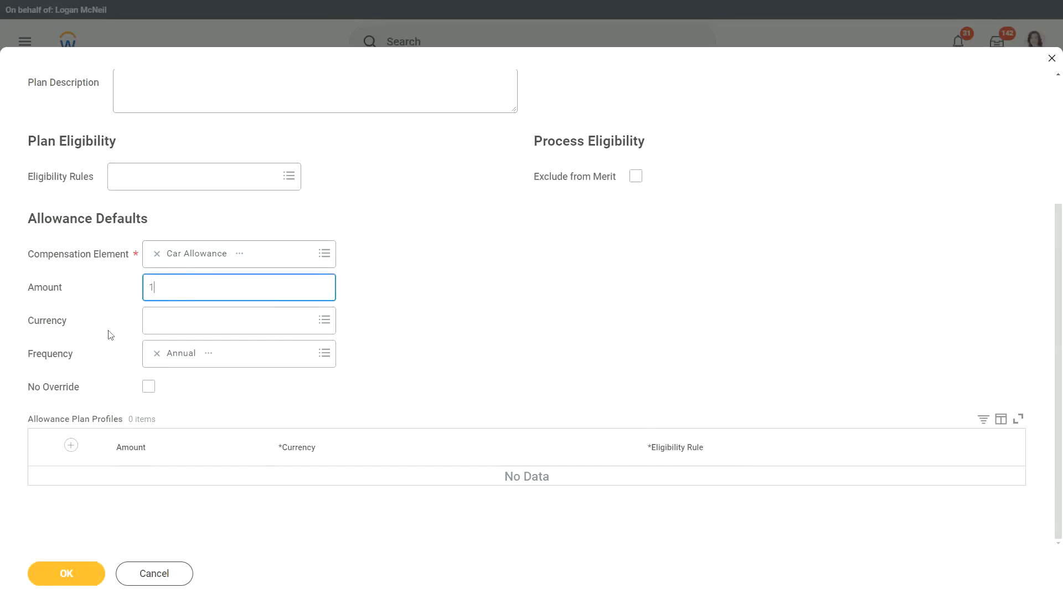
text(200)
key(Tab)
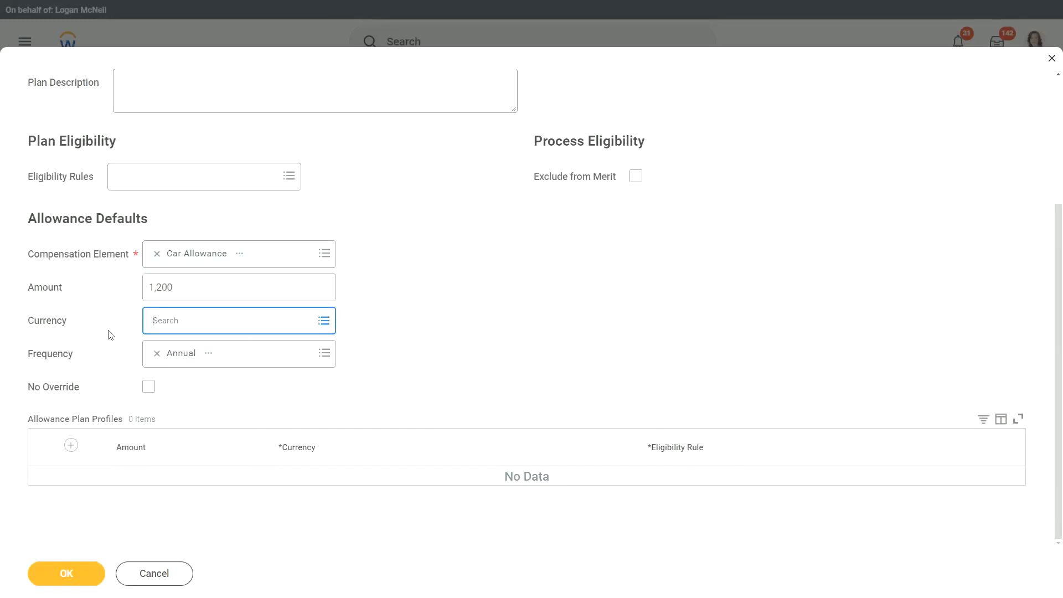
text(usd)
key(Return)
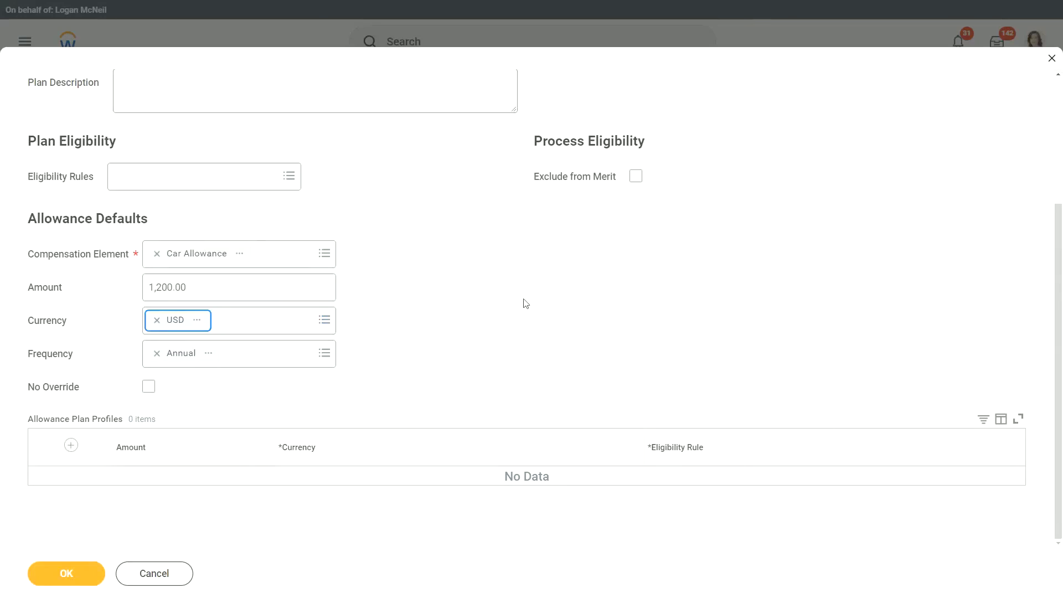
click(525, 303)
Tick Exclude from Merit under Process Eligibility for WW_Car Allowance.
scroll(401, 276, up, 1)
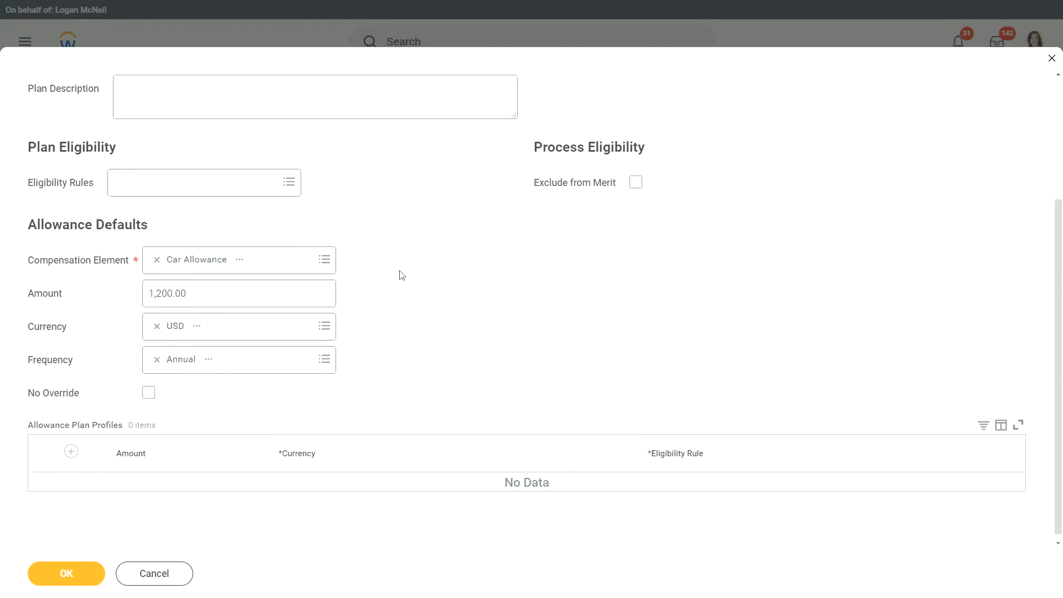
scroll(402, 280, up, 5)
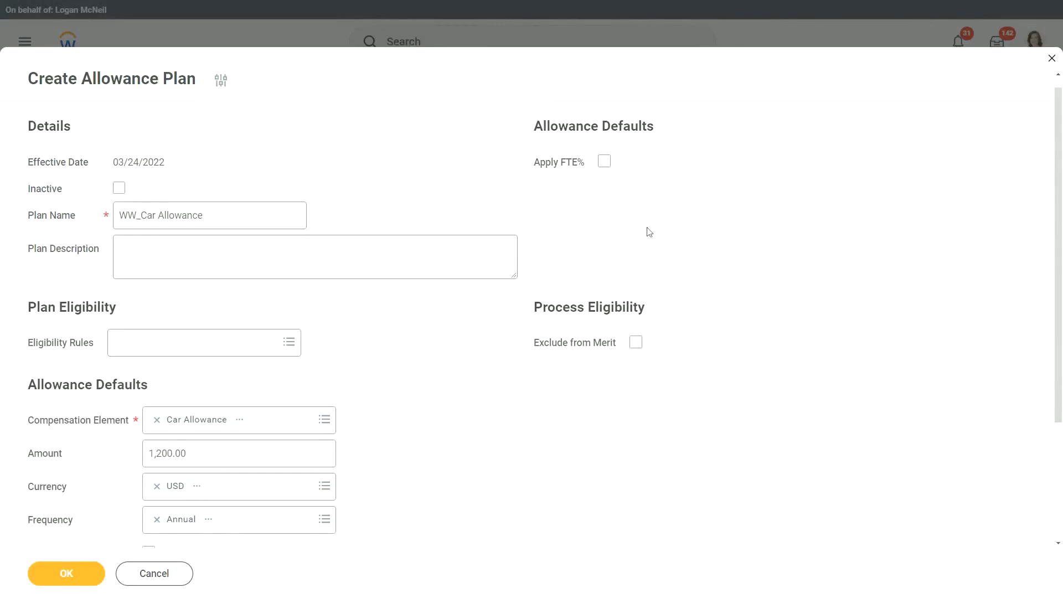
scroll(668, 233, down, 2)
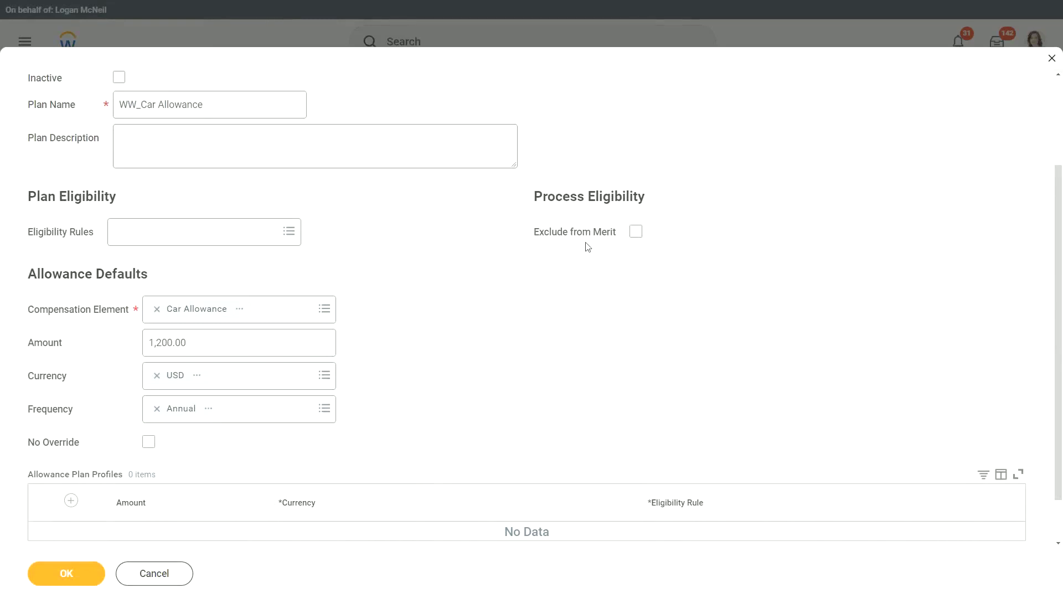
click(636, 231)
scroll(417, 259, down, 1)
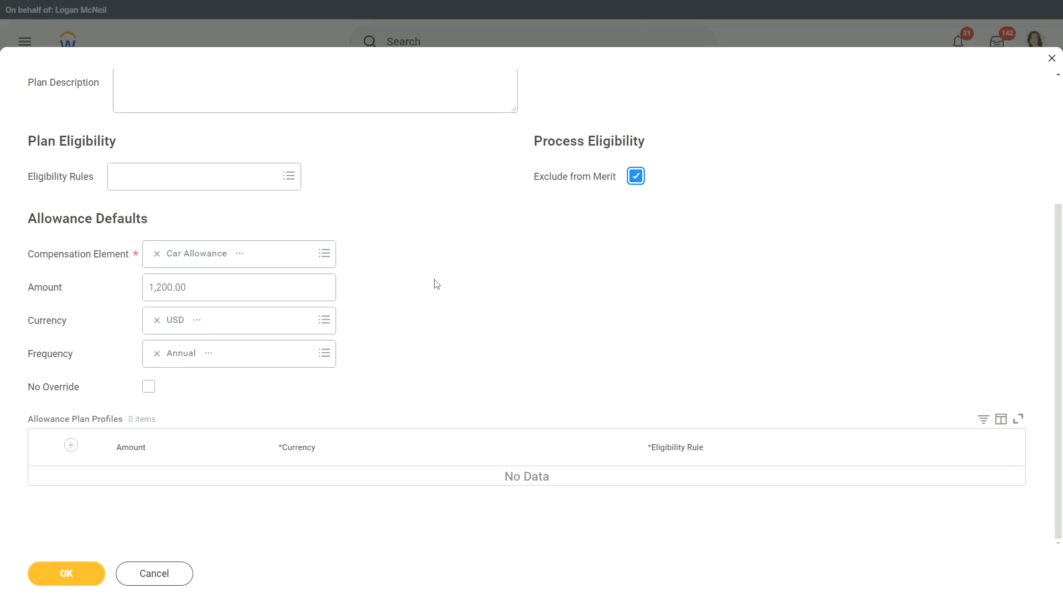
double_click(100, 423)
click(487, 375)
Add a profile row of 1,200 USD with eligibility rule Country - United States of America.
click(72, 448)
click(233, 468)
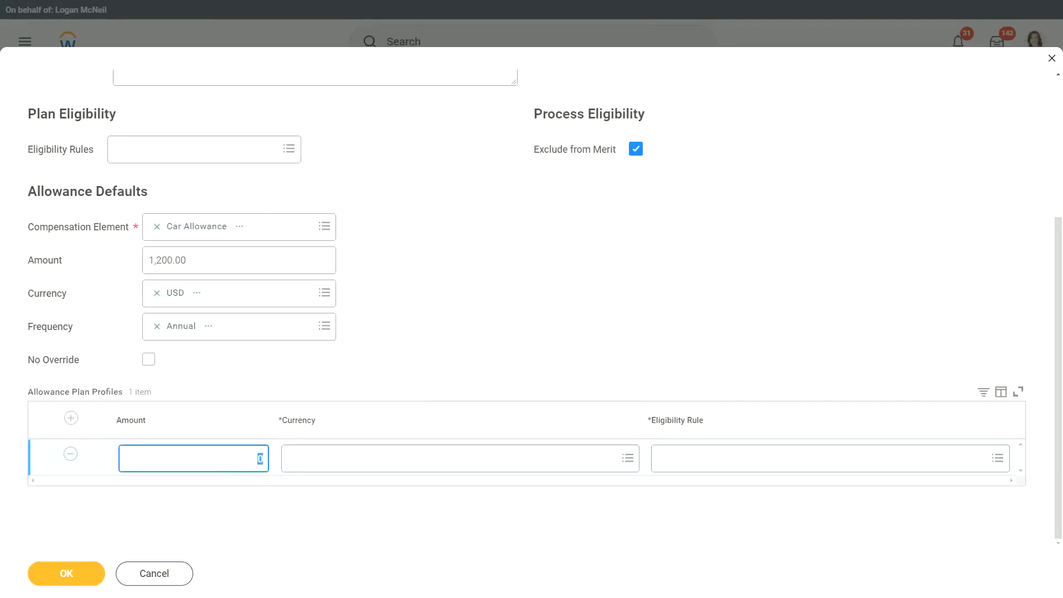
text(1200)
click(287, 456)
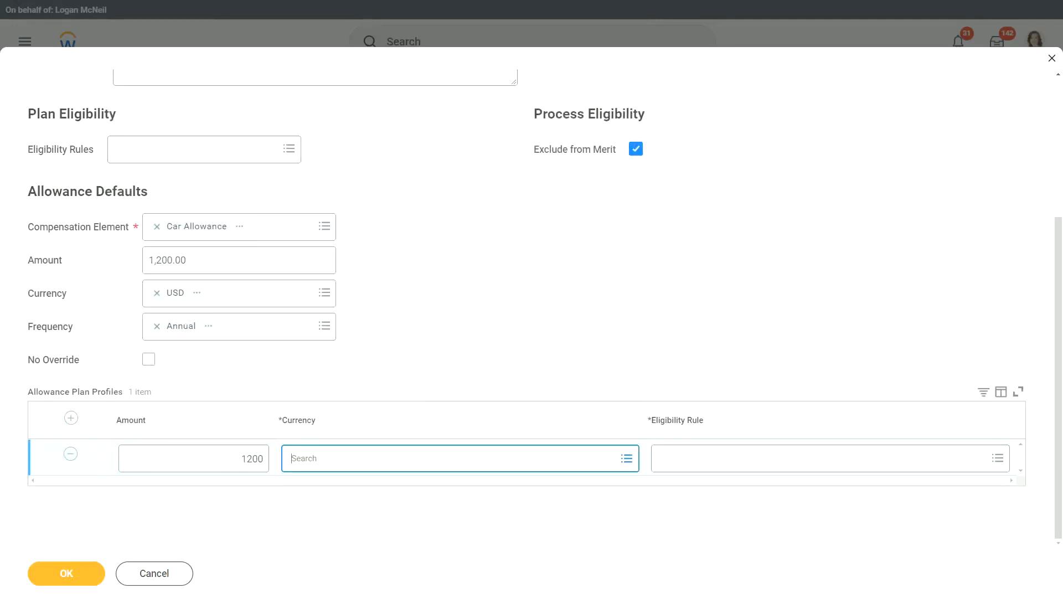
text(usd)
key(Return)
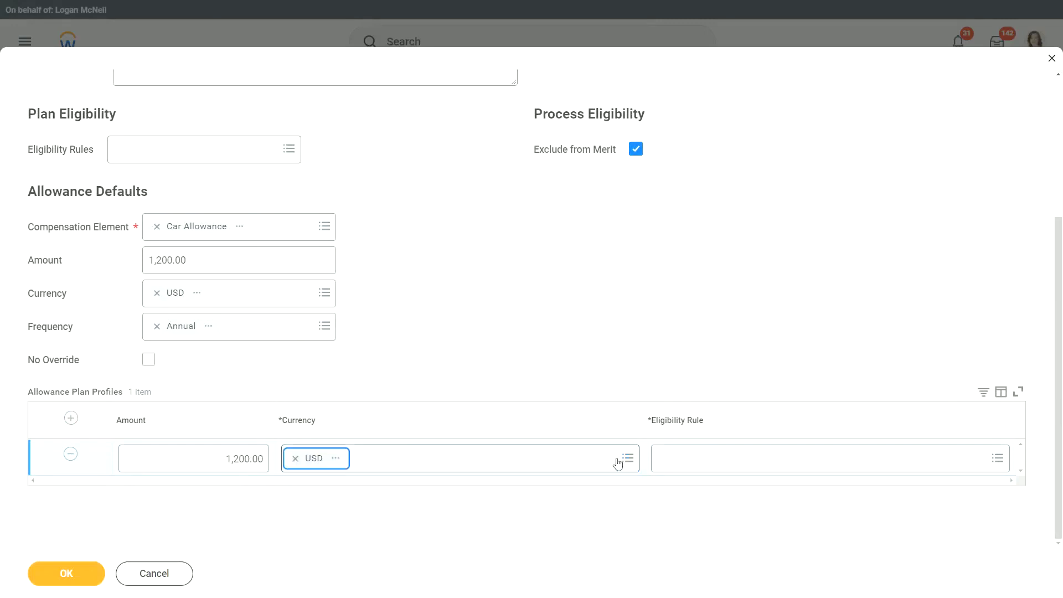
click(743, 460)
text(country)
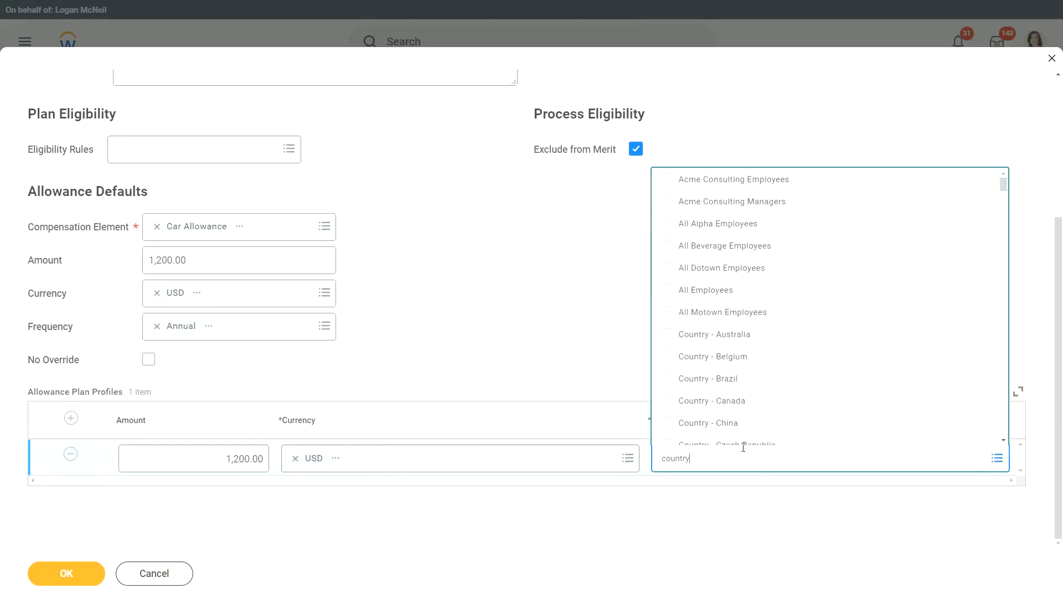
text( united states)
key(Return)
click(661, 314)
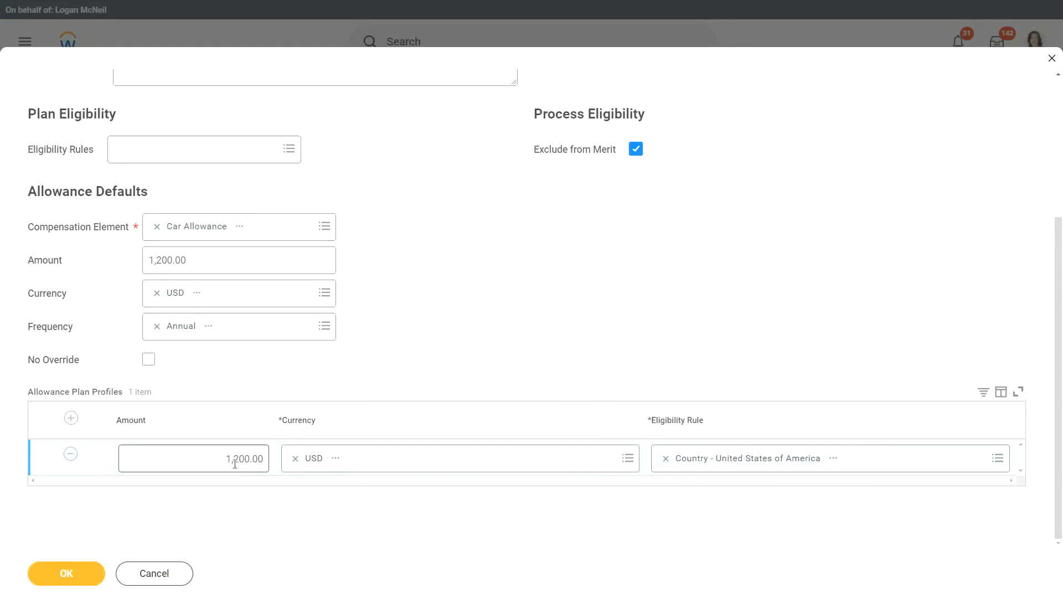
Add a second profile row of 900 GBP with eligibility rule Country - United Kingdom.
click(71, 418)
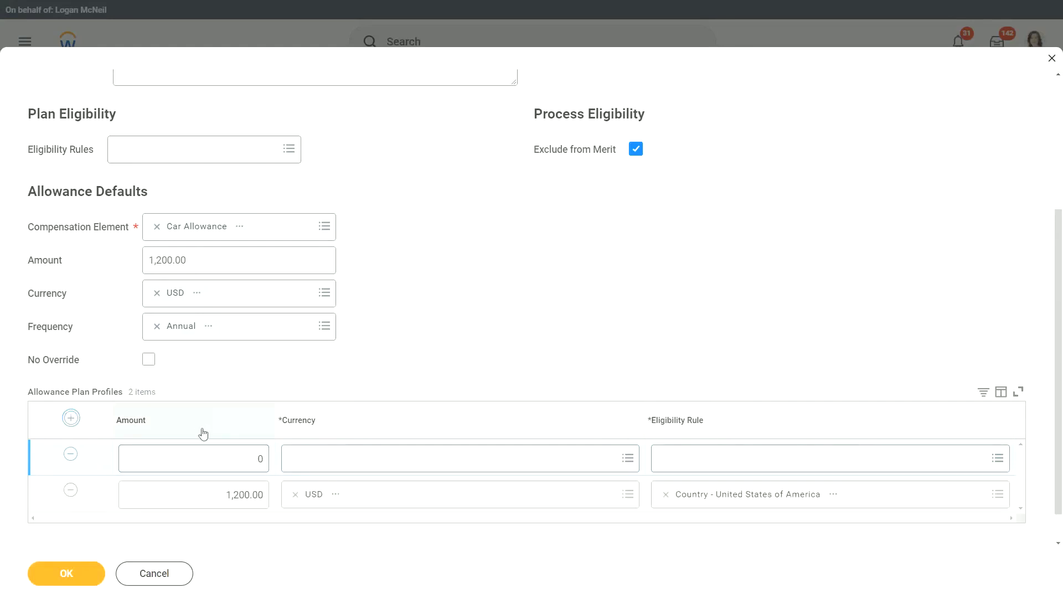
click(256, 458)
text(900)
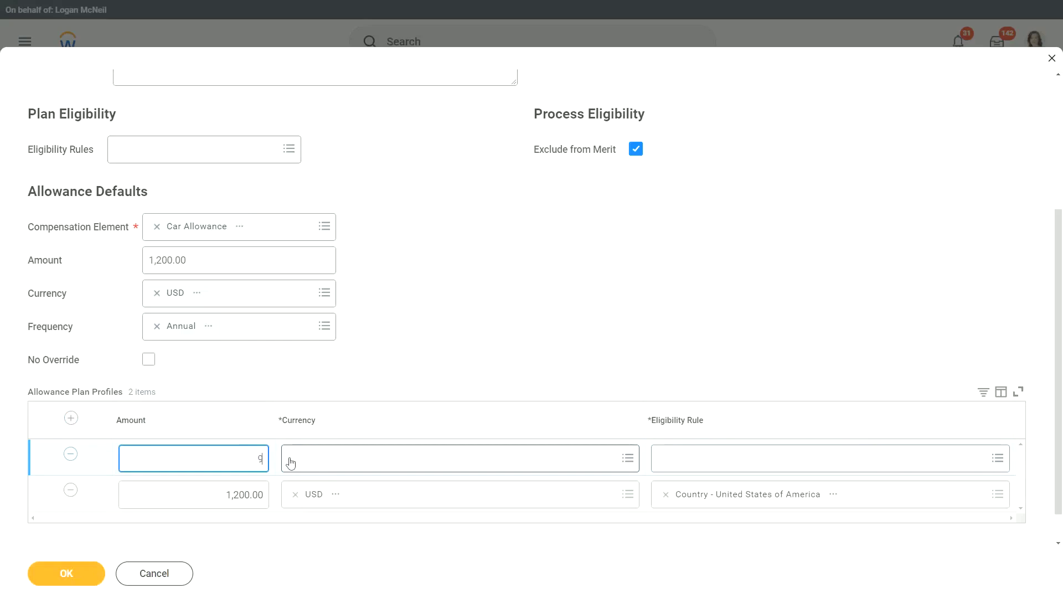
click(290, 462)
text(gbp)
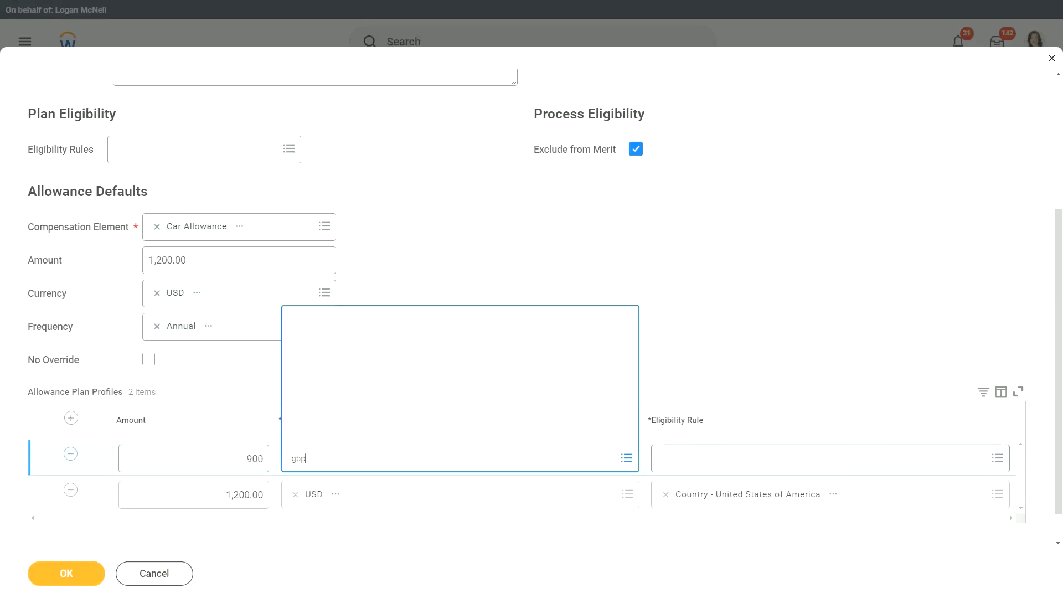
key(Return)
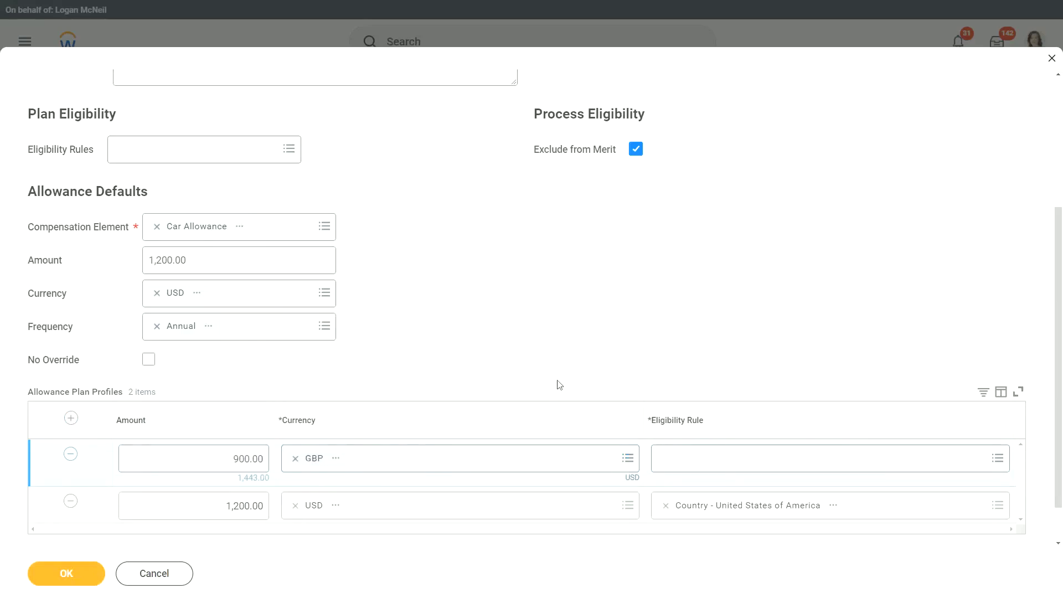
click(704, 462)
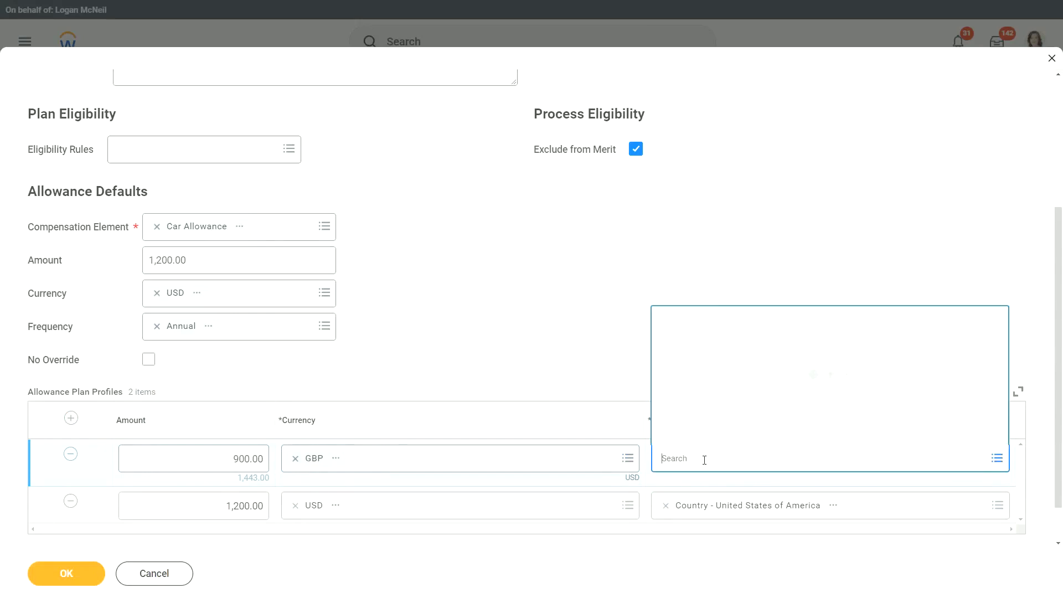
text(coun)
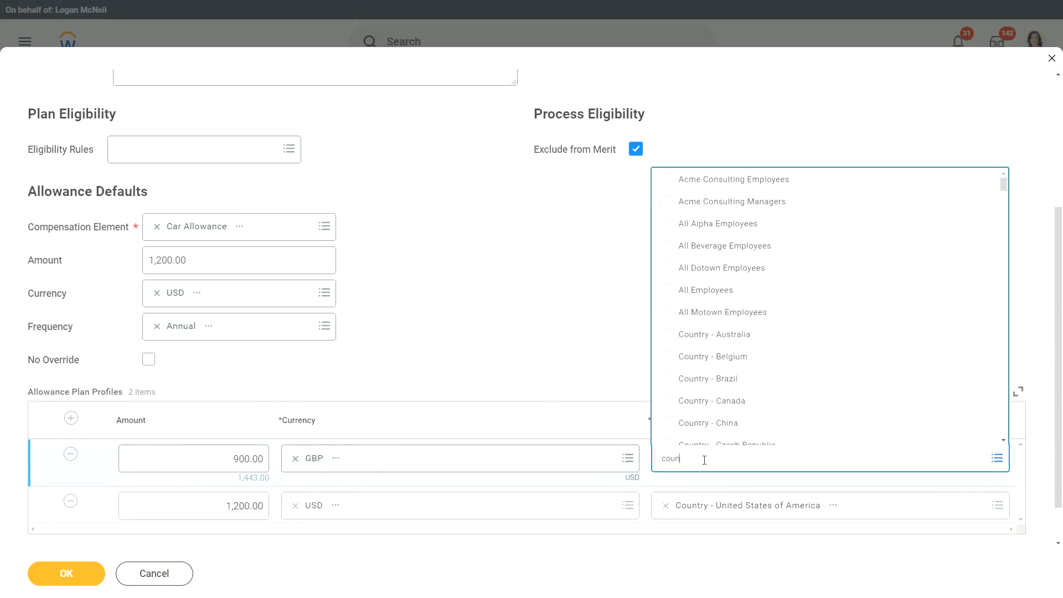
text(try united kingdom)
key(Return)
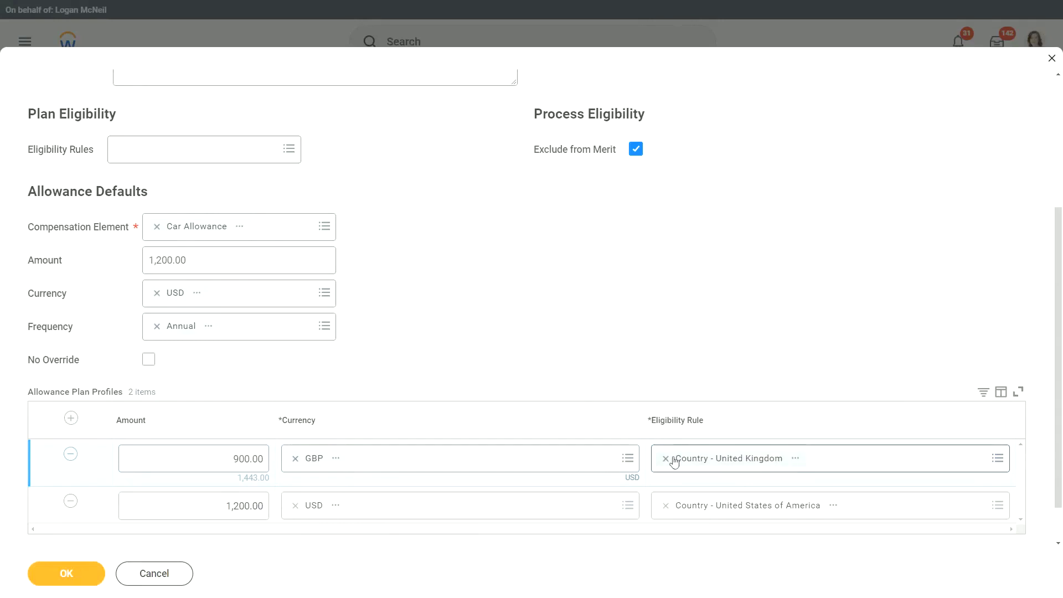
Scroll to review both profile rows: 900.00 GBP for the UK and 1,200.00 USD for the US.
mouse_move(231, 468)
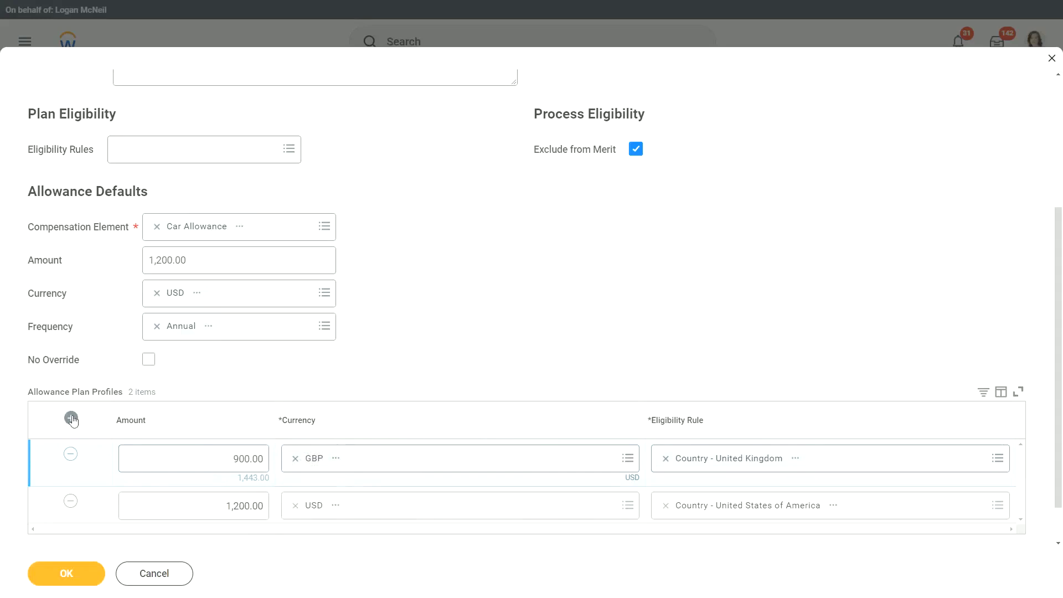
scroll(489, 272, down, 1)
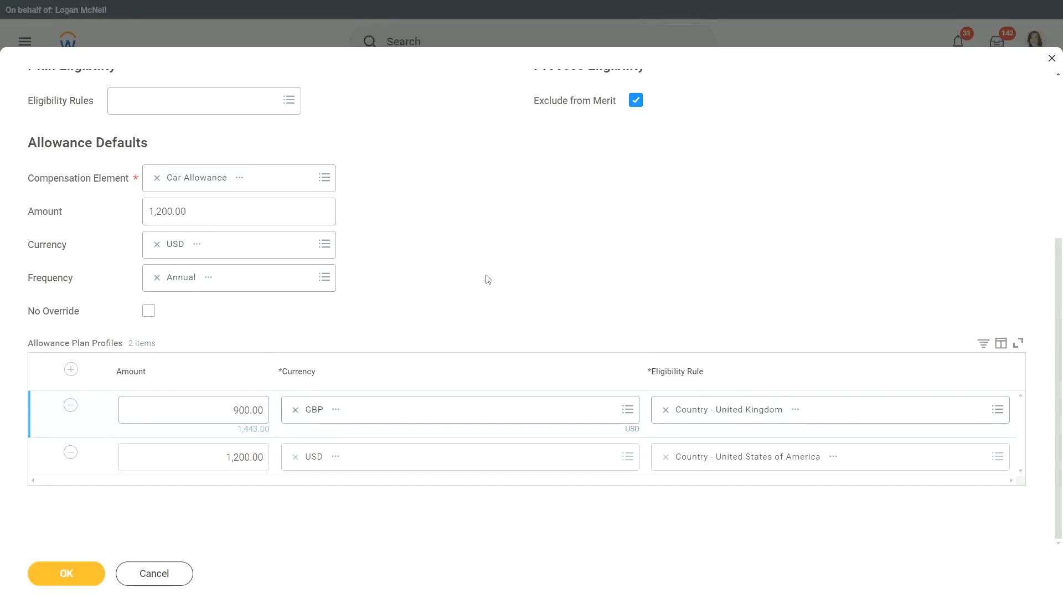
click(797, 409)
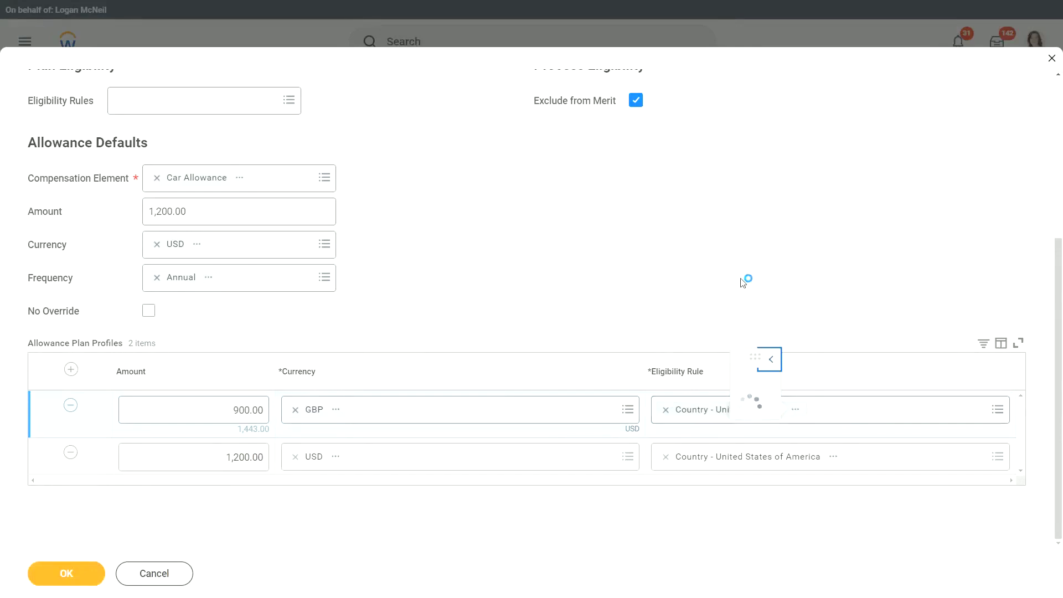
scroll(199, 373, down, 1)
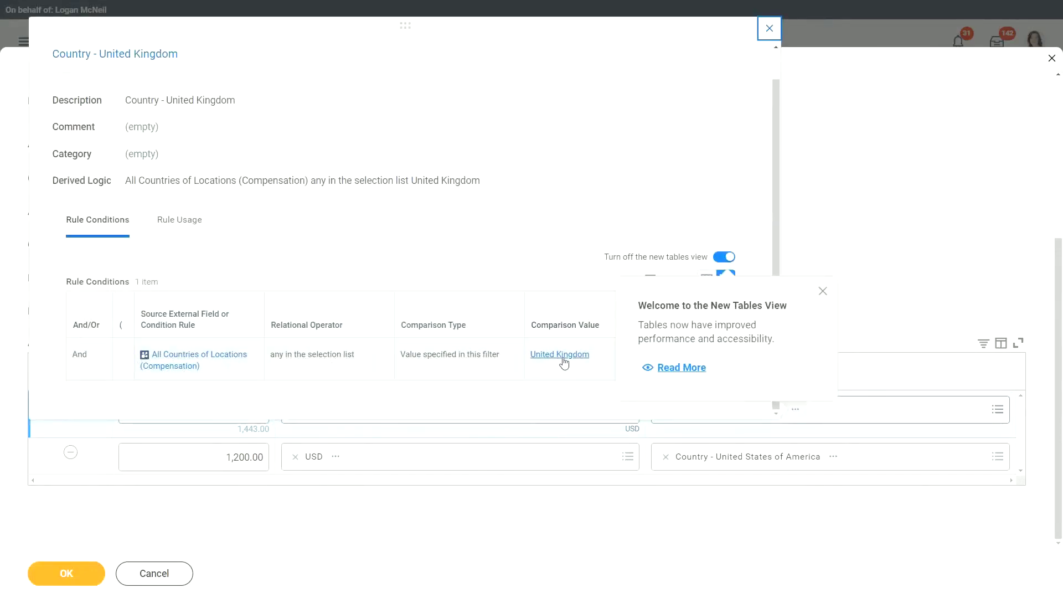
click(767, 28)
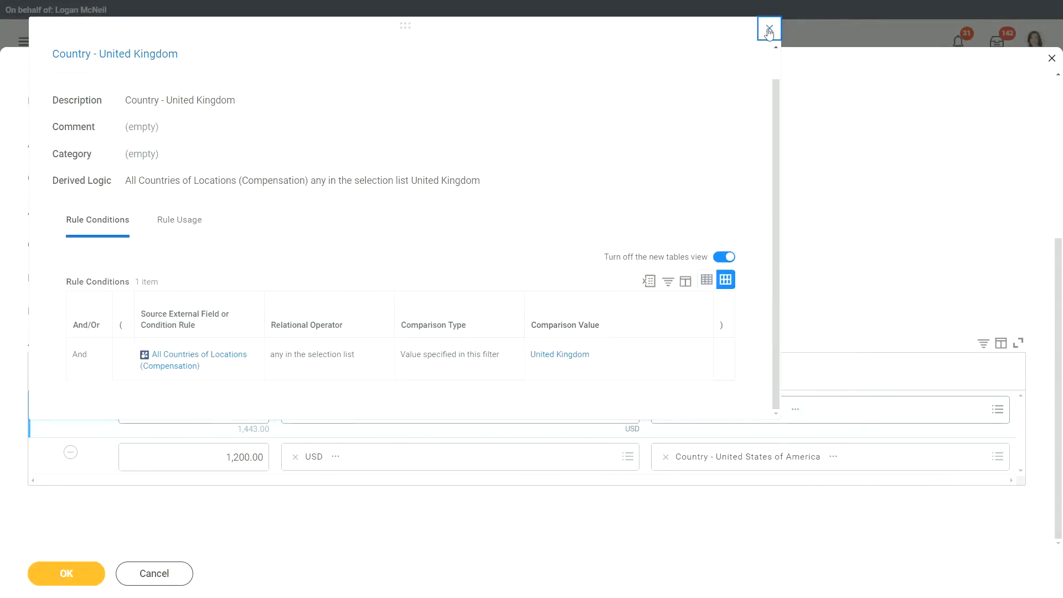
scroll(711, 246, down, 5)
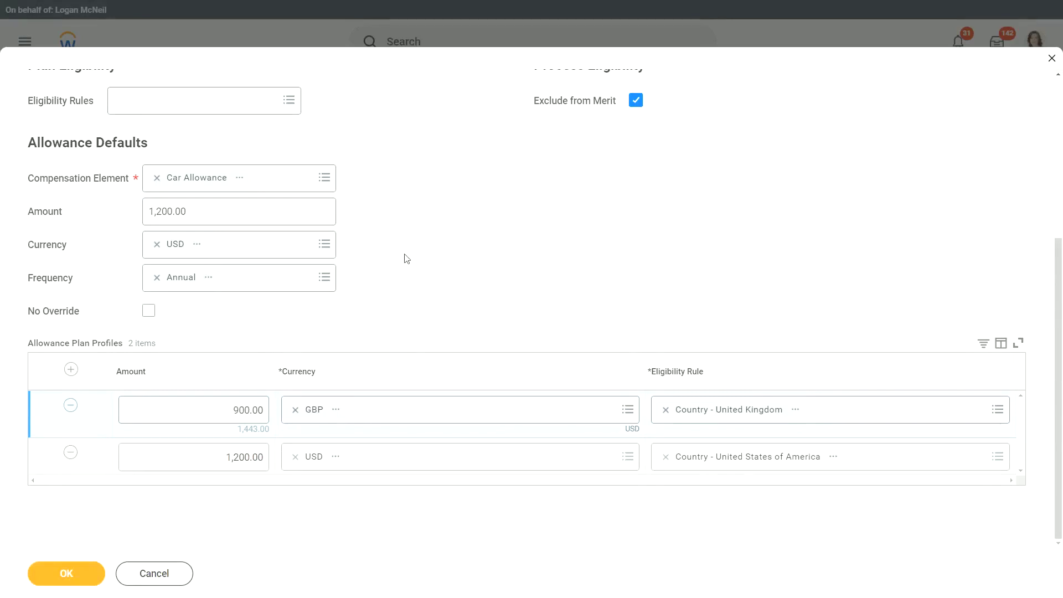
scroll(407, 259, up, 1)
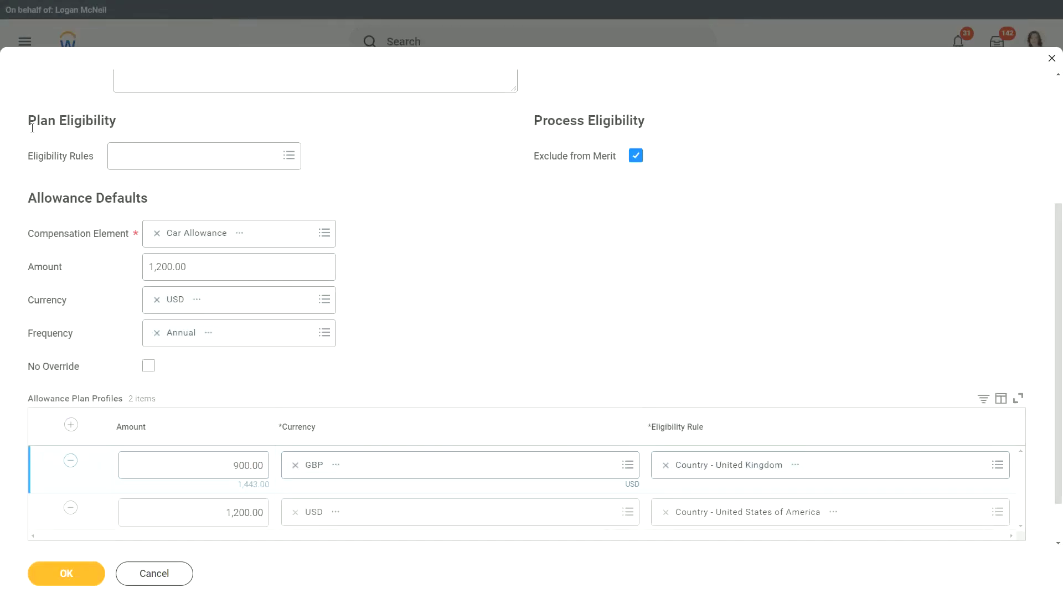
drag(28, 157, 95, 163)
click(412, 193)
drag(29, 159, 95, 162)
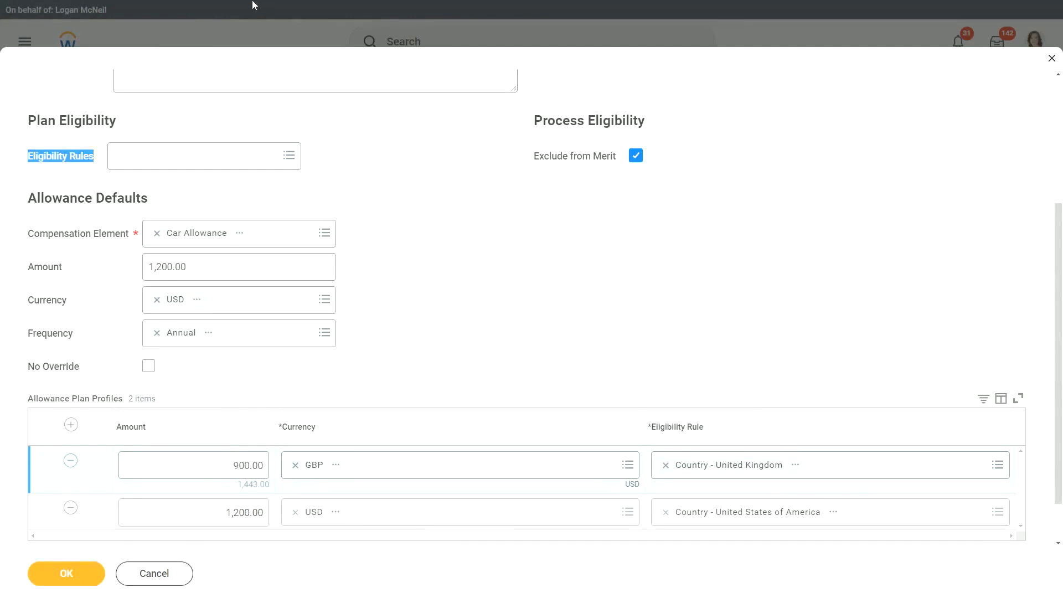
click(284, 5)
key(ctrl+2)
mouse_move(942, 422)
mouse_down()
mouse_move(894, 374)
mouse_move(653, 413)
mouse_move(682, 537)
mouse_move(748, 548)
mouse_move(934, 482)
mouse_move(949, 409)
mouse_up()
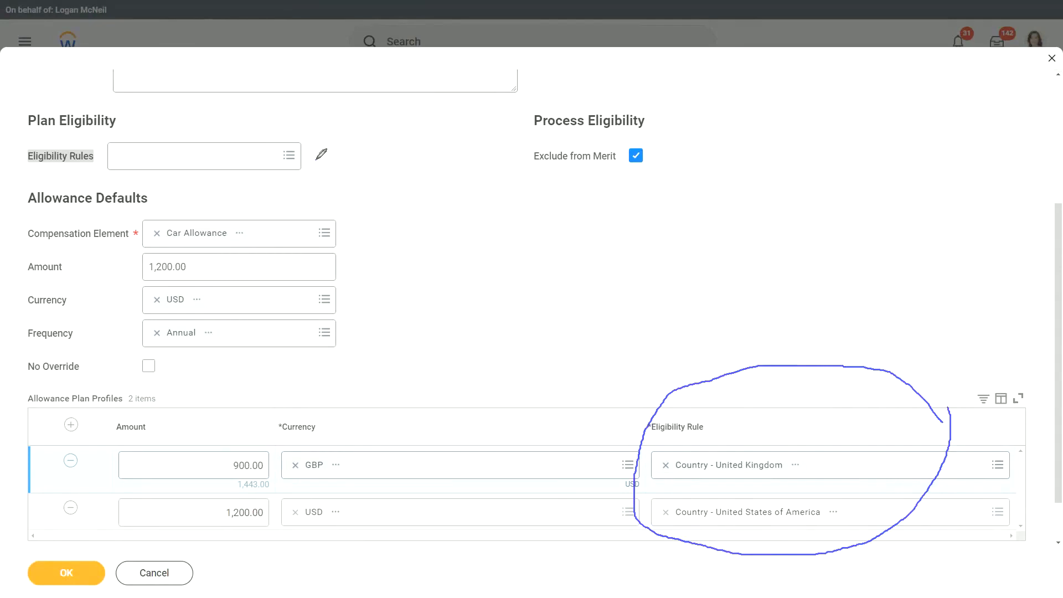
mouse_move(317, 159)
mouse_down()
mouse_move(178, 98)
mouse_move(17, 105)
mouse_move(1, 130)
mouse_move(194, 185)
mouse_move(307, 124)
mouse_up()
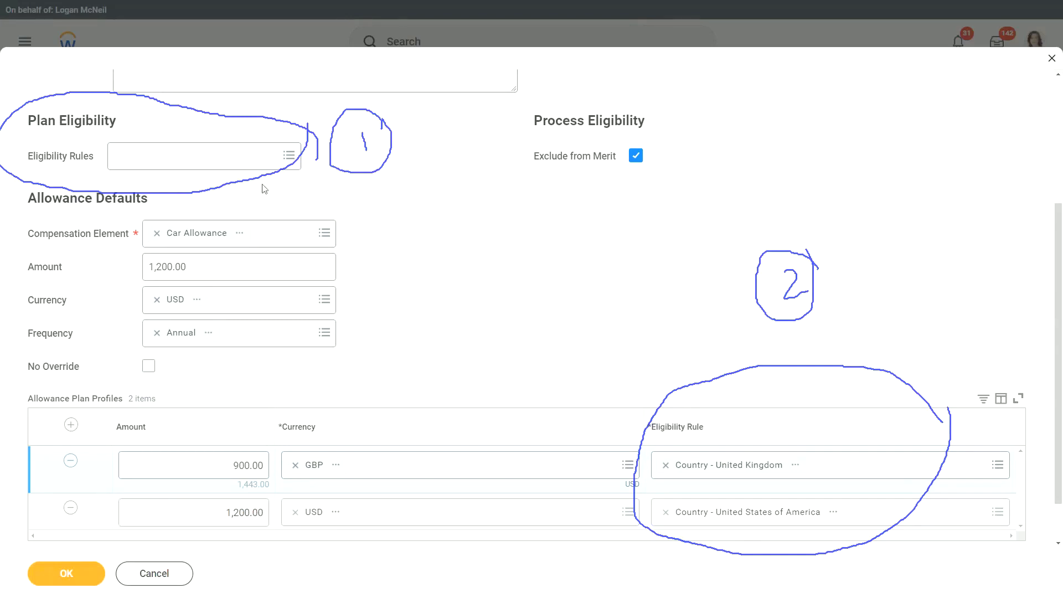
click(76, 161)
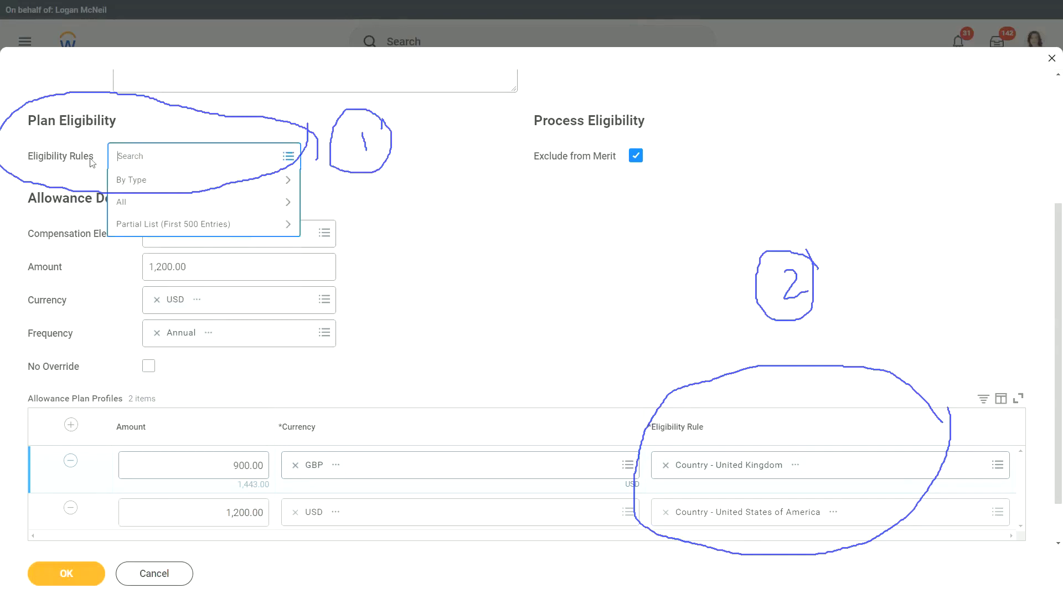
click(492, 174)
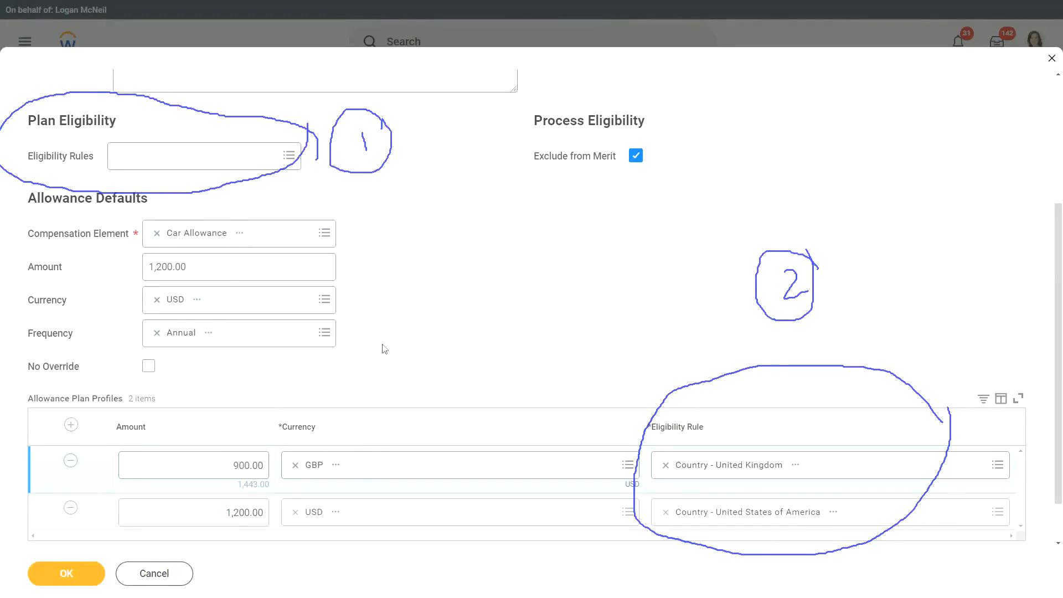
mouse_move(212, 471)
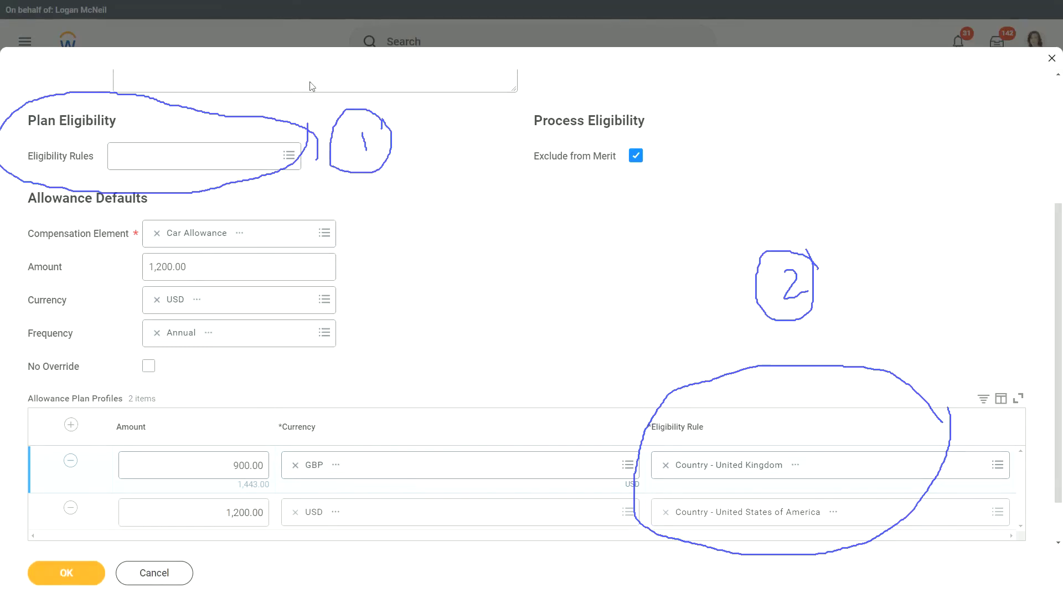
key(Escape)
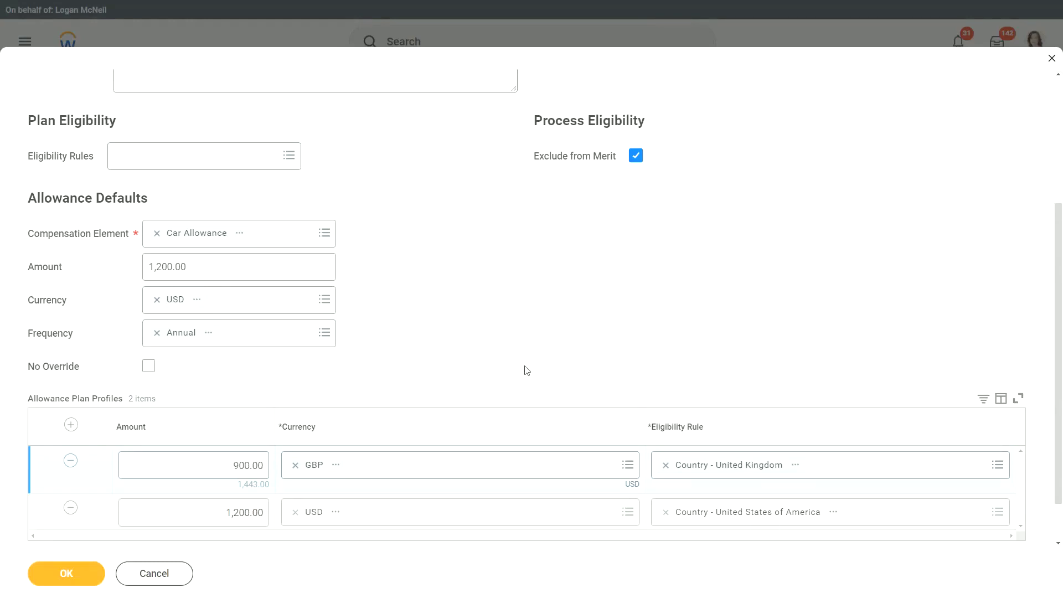
Confirm the five management levels, Manager through Chief Executive Officer, for the WW_Managers or Above rule.
click(181, 270)
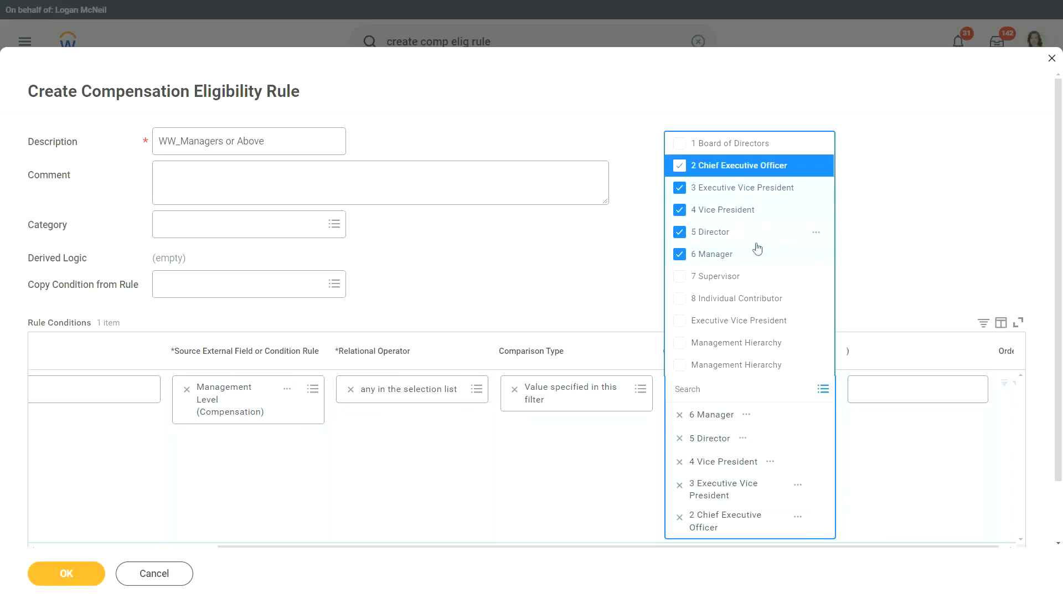
click(892, 239)
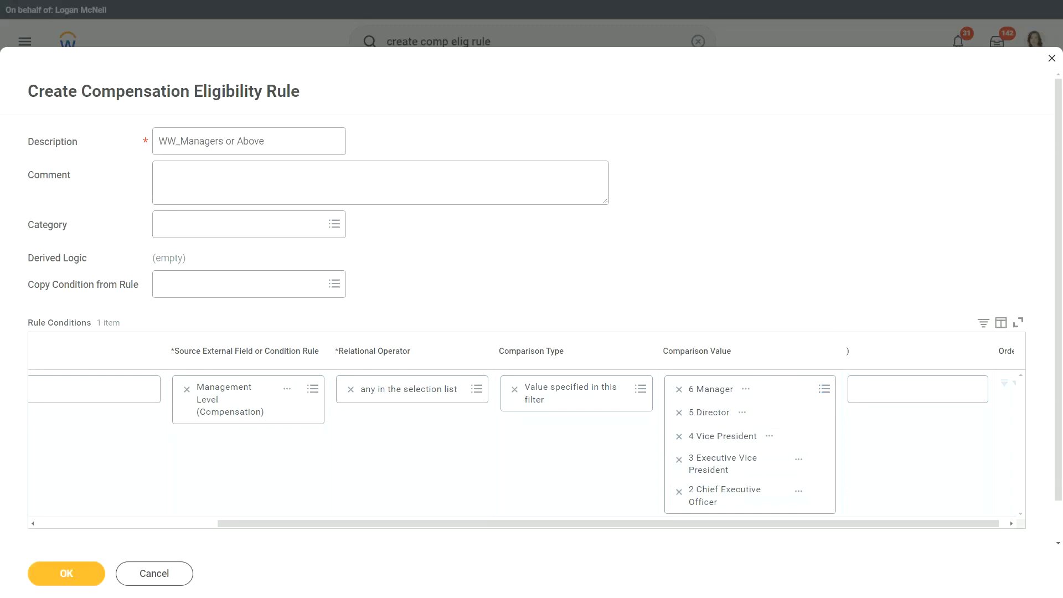
Save the WW_Managers or Above eligibility rule and copy its rule name text.
click(32, 579)
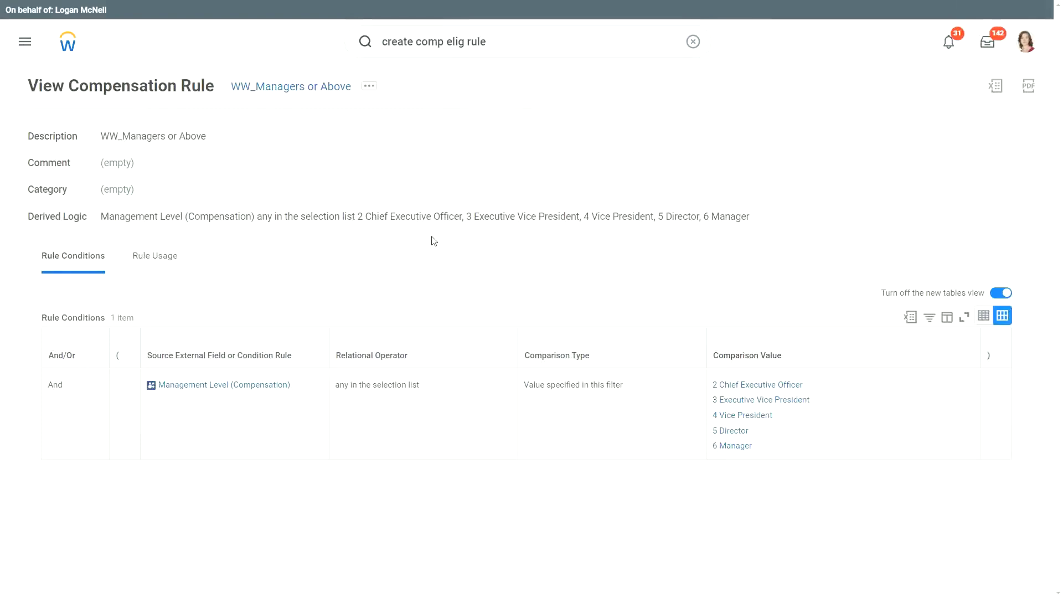
click(301, 97)
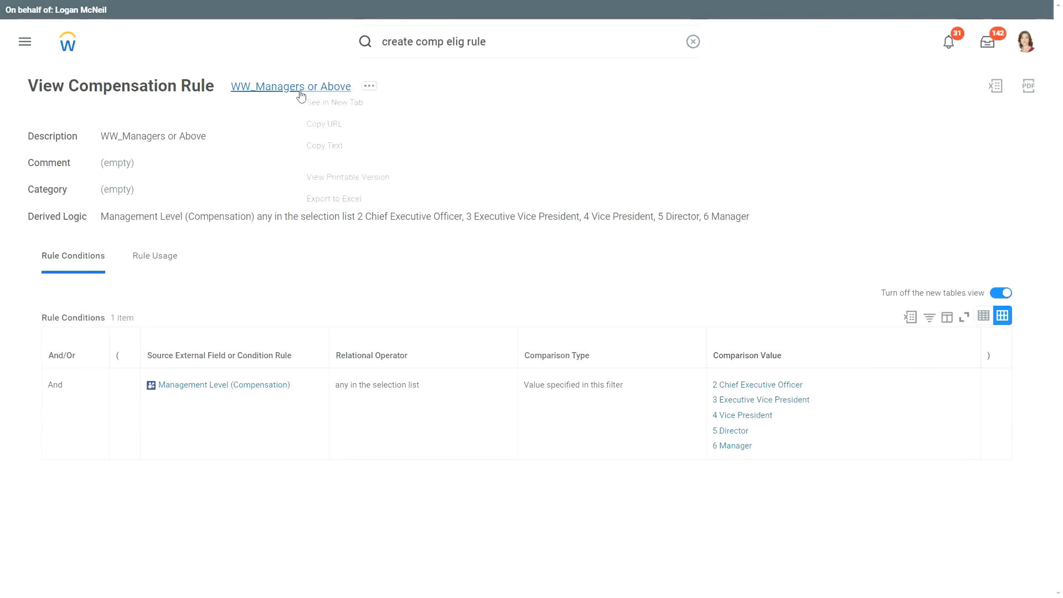
click(303, 147)
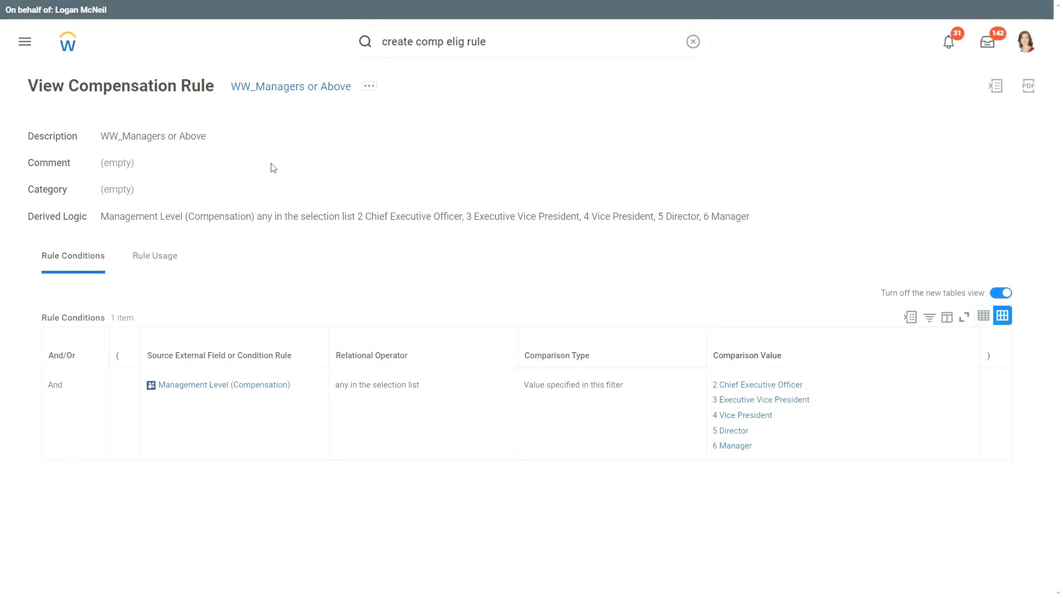
Create another compensation eligibility rule, pasting the copied name and inserting 'Non' into the description.
click(519, 43)
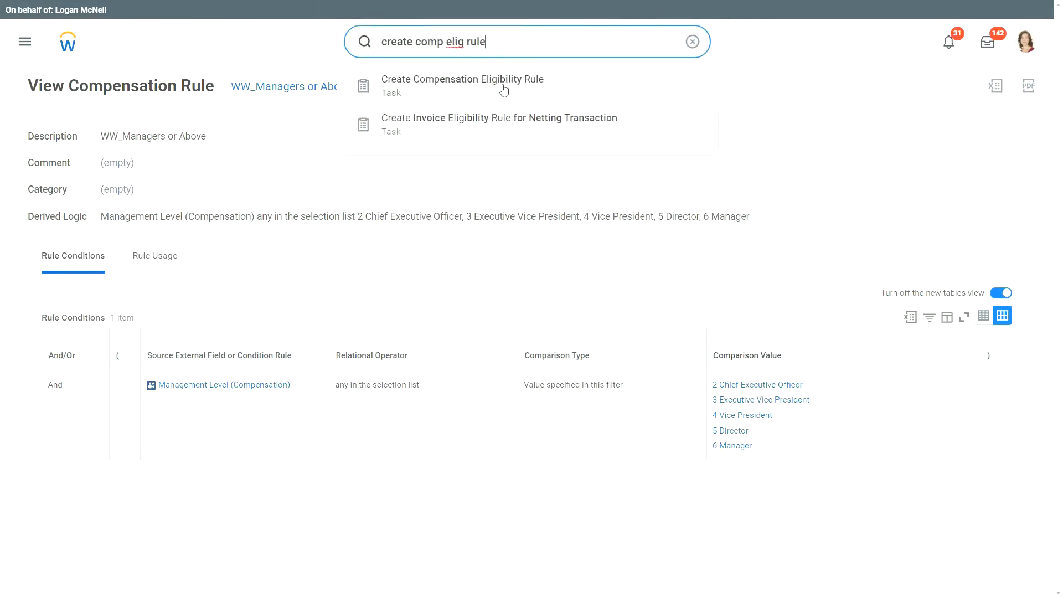
click(503, 89)
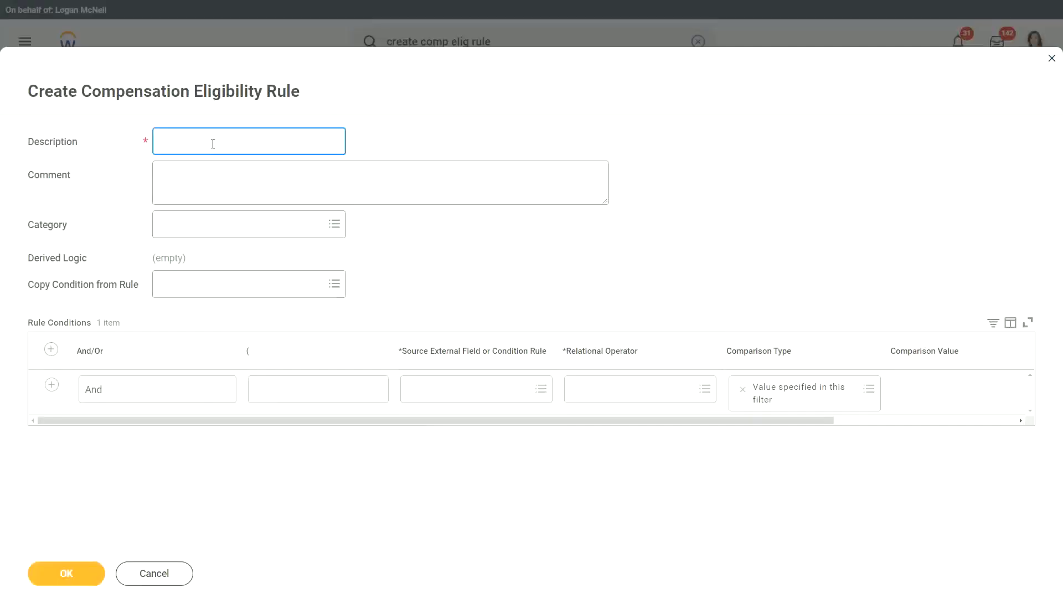
text(WW_Managers or Above)
text(Non)
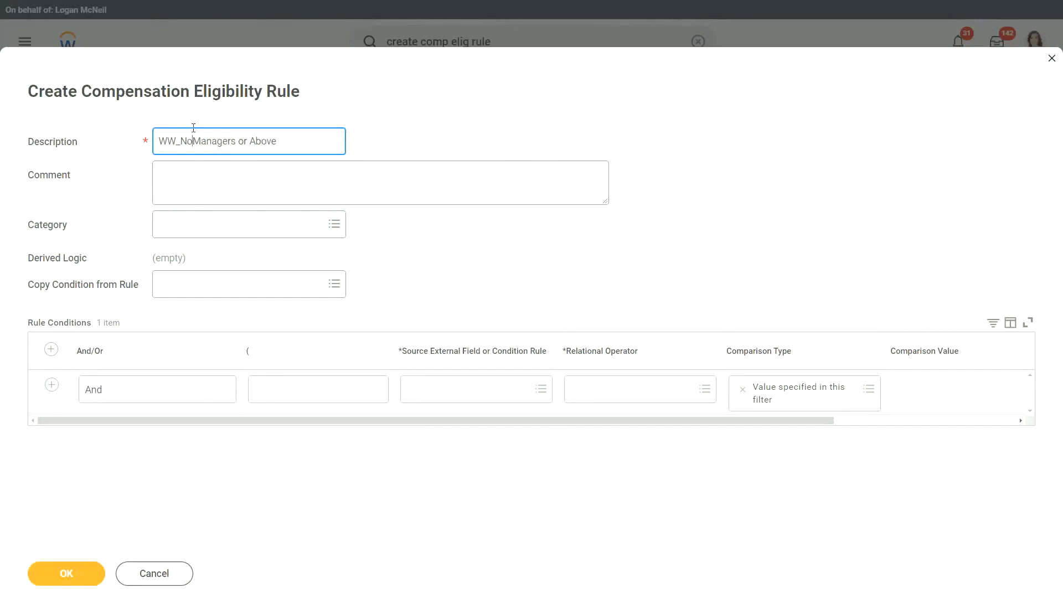